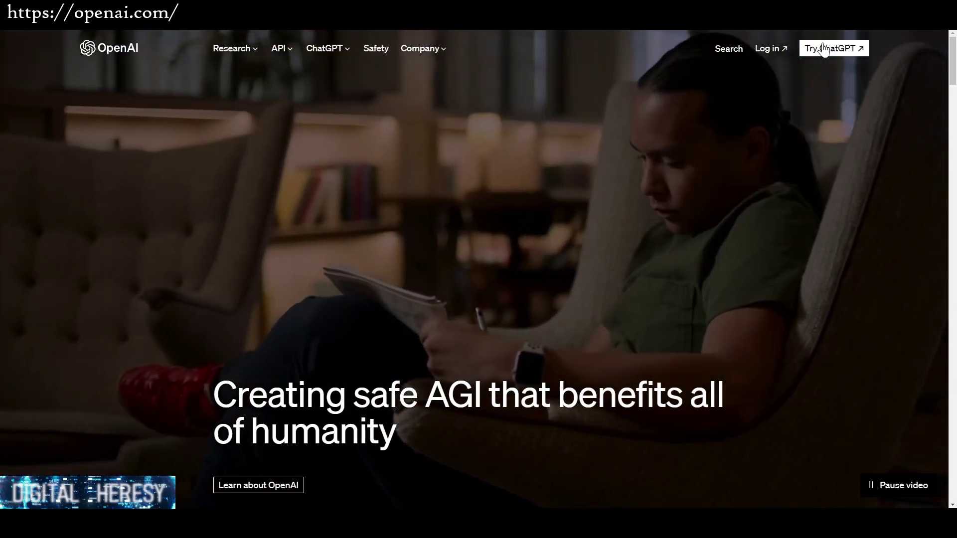
# Open ChatGPT from the OpenAI site and use the GPT-3.5 model for a new chat.
pyautogui.click(829, 48)
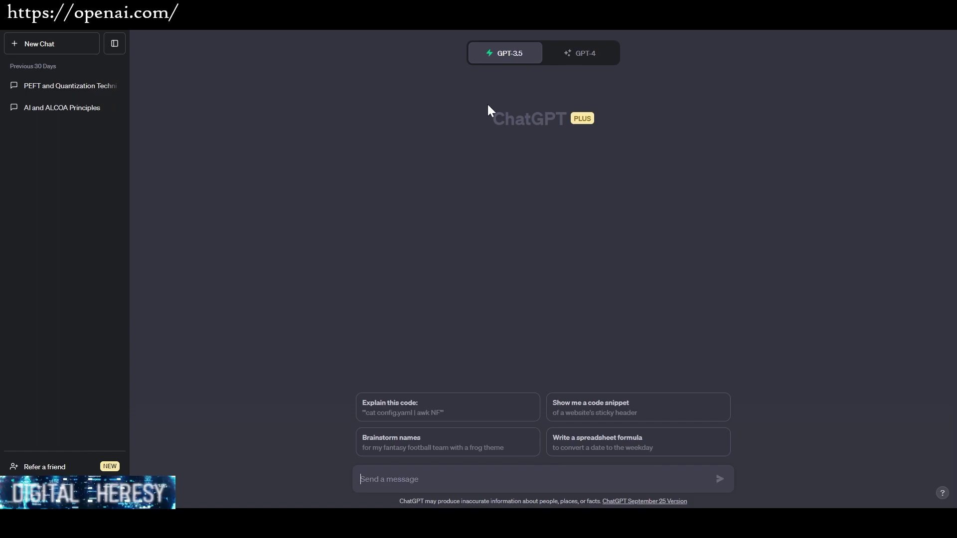
pyautogui.click(598, 58)
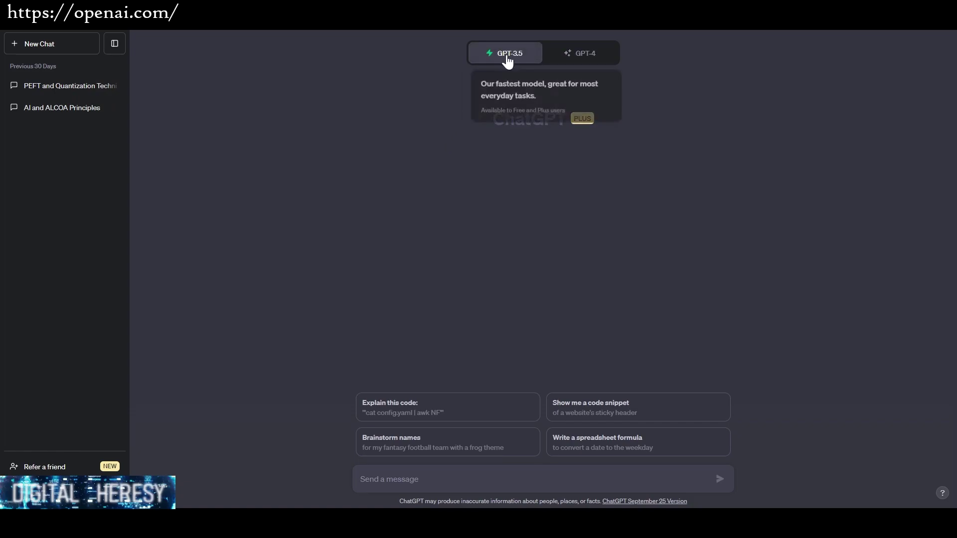
pyautogui.moveTo(512, 58)
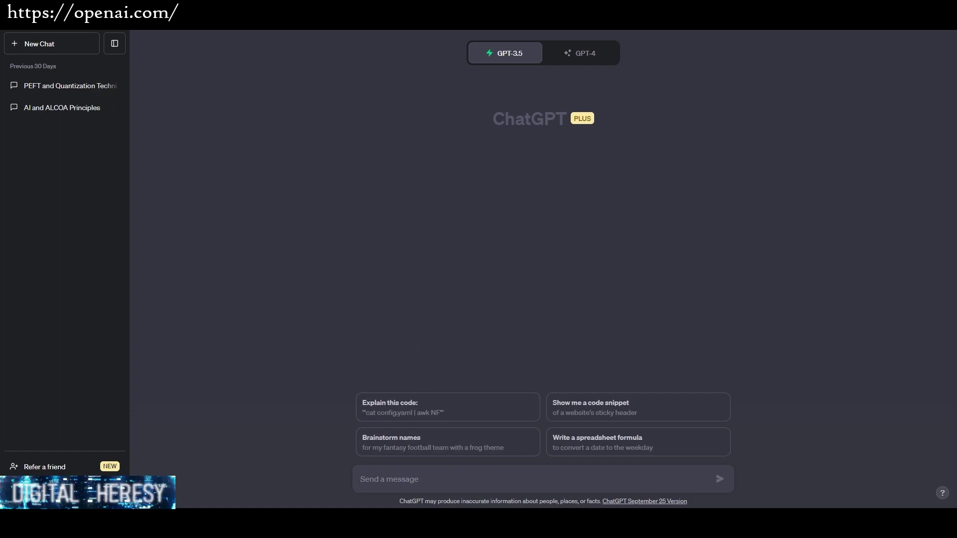
# Send the message "So, space shuttles, pretty weird right?" in the new chat.
pyautogui.write('So, space shu')
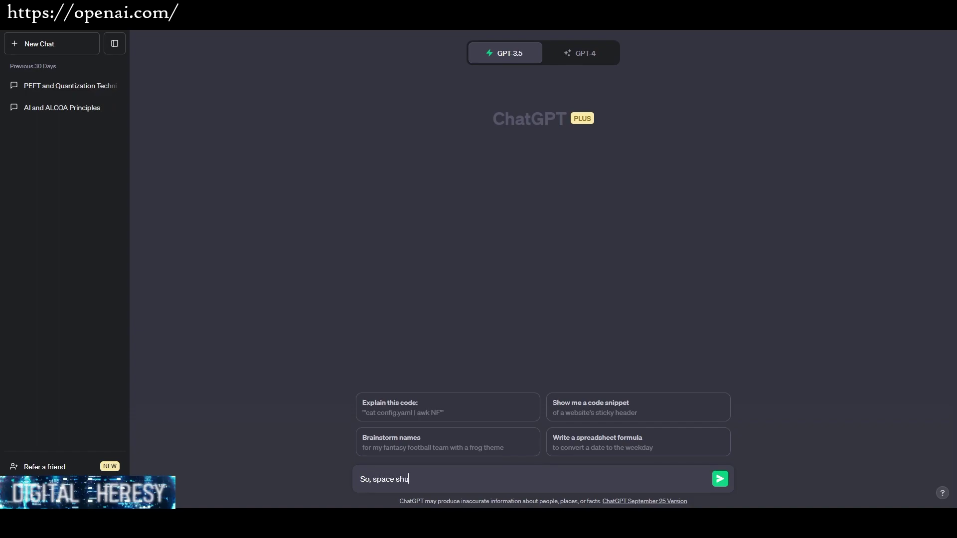
pyautogui.write('ttles, pretty e')
pyautogui.press('BackSpace')
pyautogui.write('weird right?')
pyautogui.press('Return')
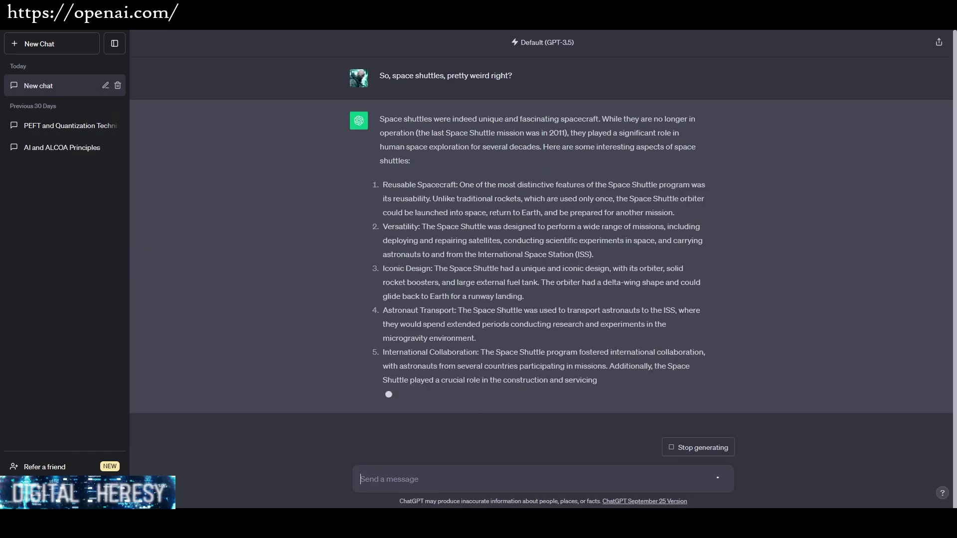
# Read through the numbered reply about space shuttles and compare it with the vague question that prompted it.
pyautogui.scroll(2, 334, 241)
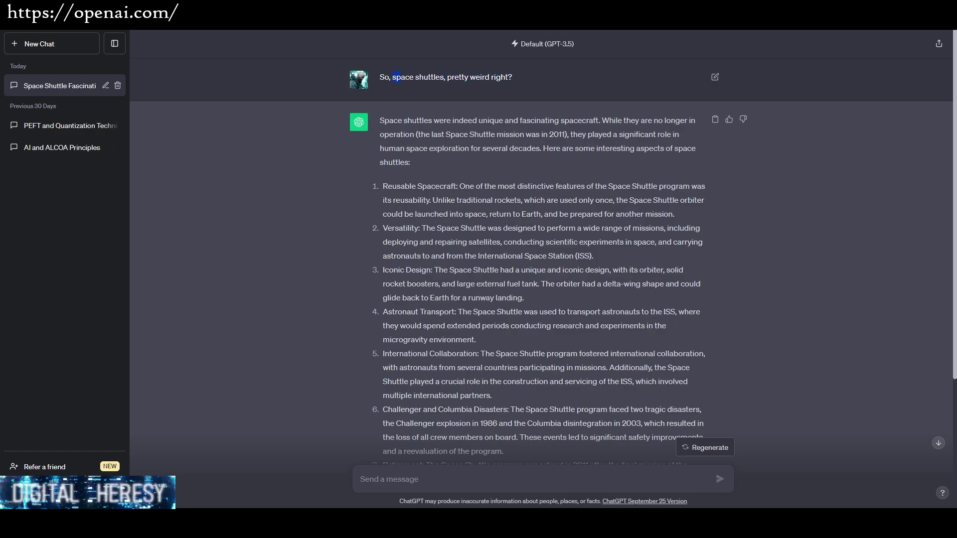
pyautogui.click(450, 87)
pyautogui.click(513, 103)
pyautogui.scroll(-2, 541, 249)
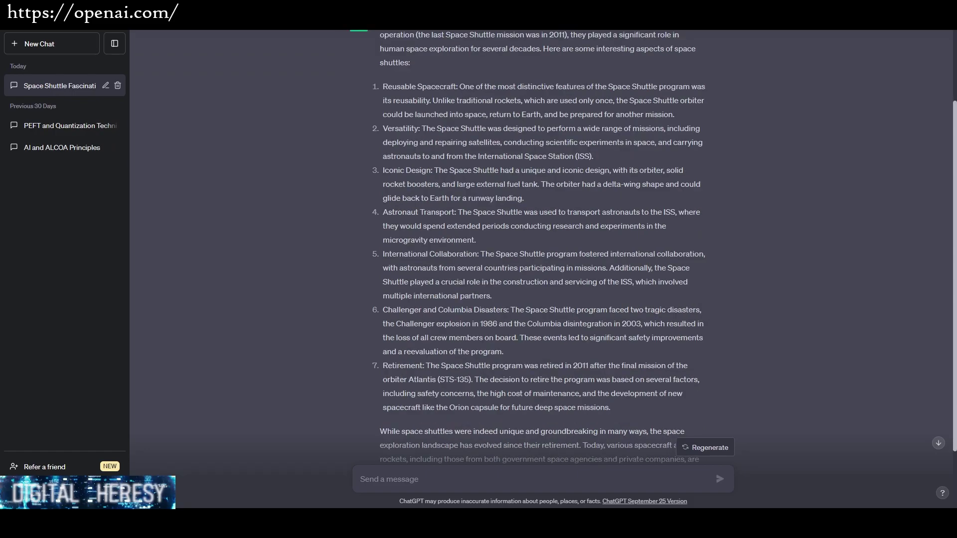
pyautogui.scroll(-2, 541, 250)
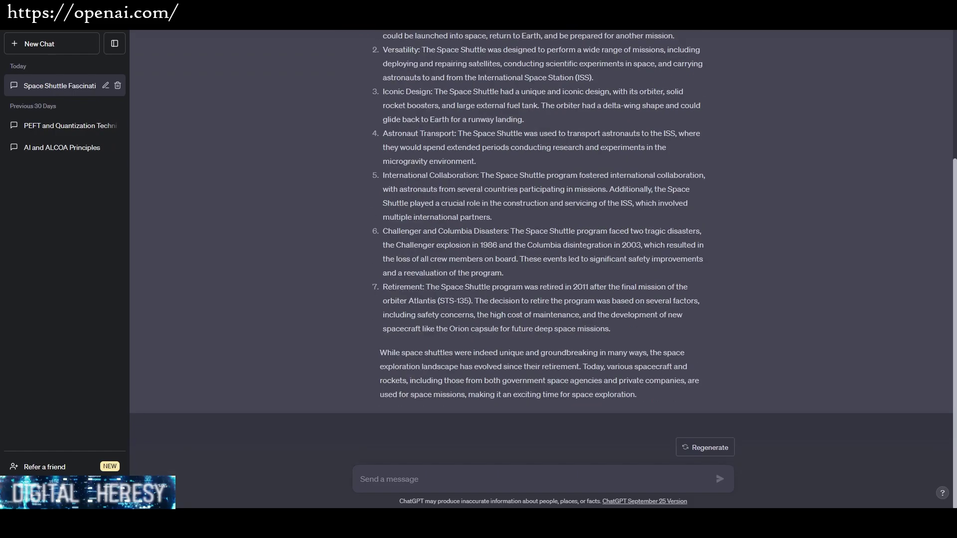
pyautogui.scroll(4, 482, 339)
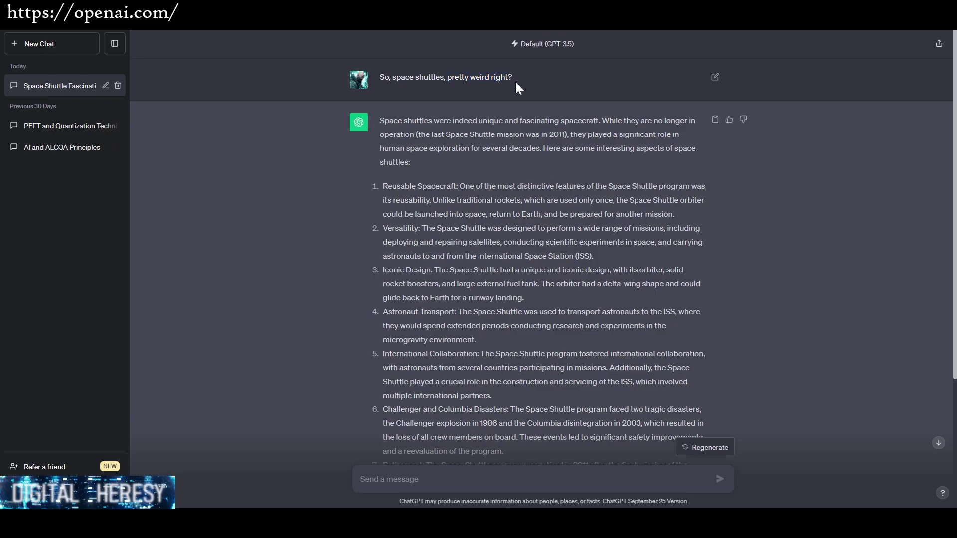
pyautogui.scroll(-3, 509, 91)
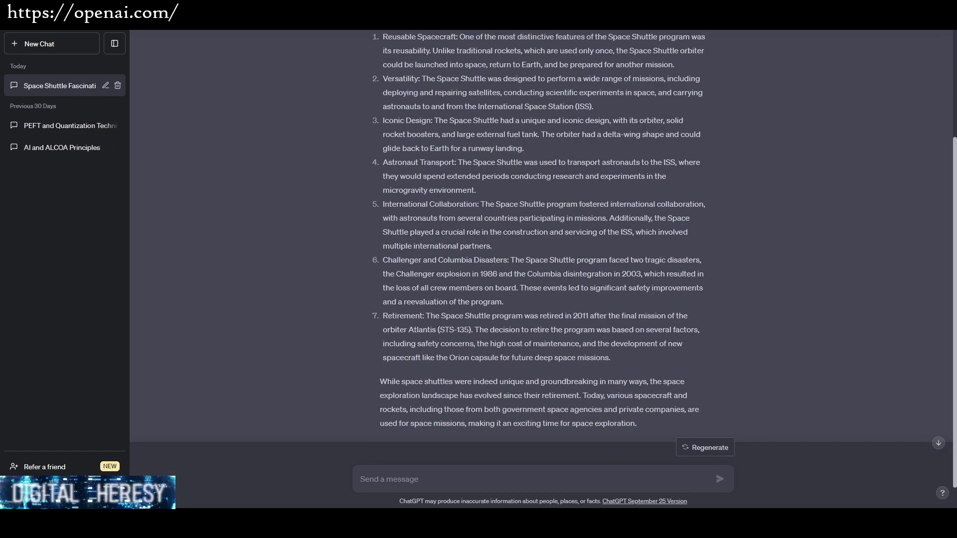
pyautogui.scroll(2, 540, 249)
pyautogui.scroll(1, 540, 249)
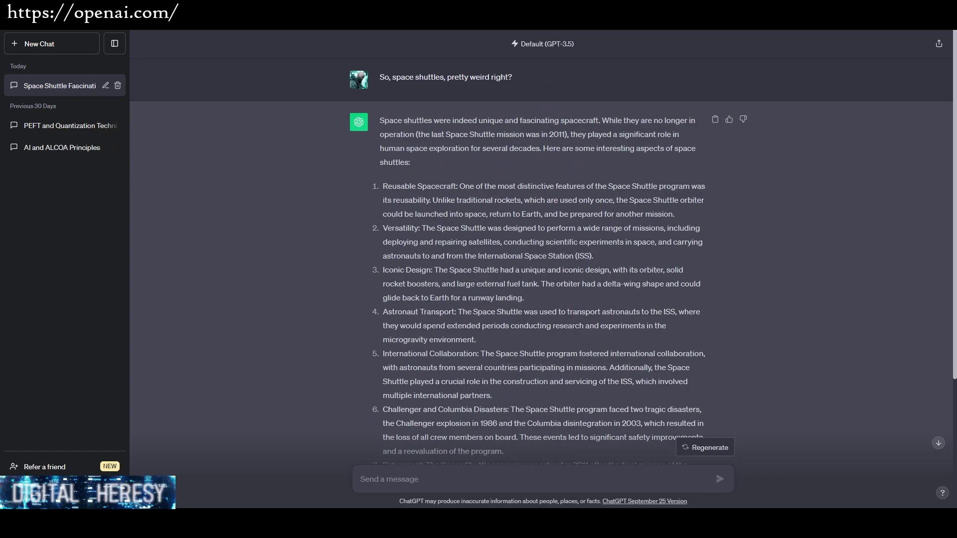
pyautogui.moveTo(380, 120); pyautogui.dragTo(407, 187)
pyautogui.click(435, 199)
pyautogui.moveTo(561, 369); pyautogui.dragTo(421, 186)
pyautogui.click(454, 241)
pyautogui.moveTo(381, 78); pyautogui.dragTo(530, 82)
# Delete the Space Shuttle chat from the chat history.
pyautogui.click(118, 85)
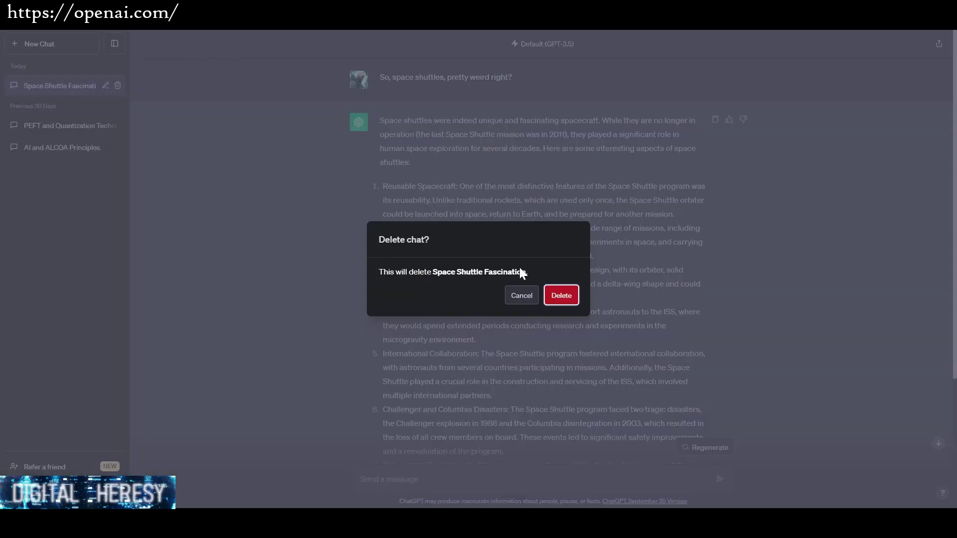
pyautogui.click(560, 295)
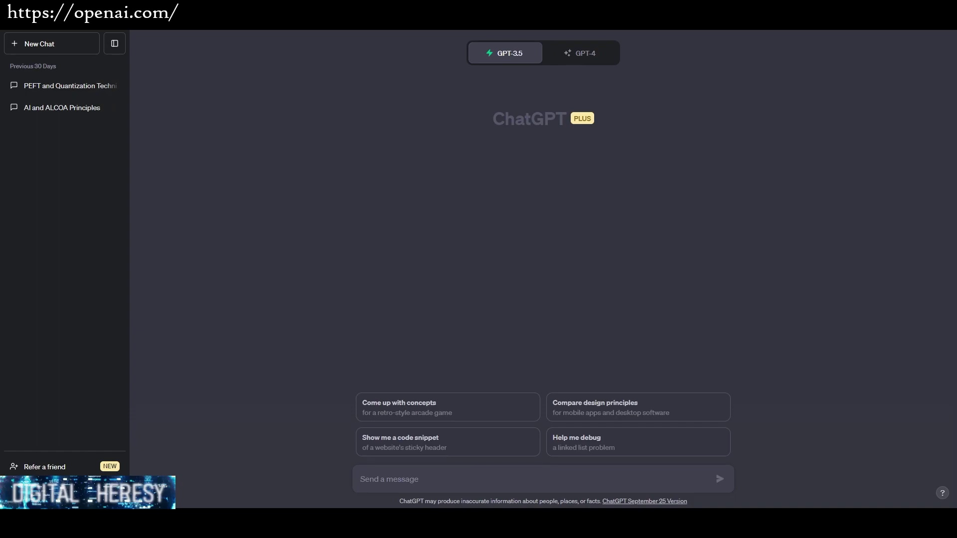
# Begin a prompt about Space Shuttles, saying "I've always been confused as to how it takes so much fuel to get a rocket up into".
pyautogui.write('So, I want to talk about Space Shuttl')
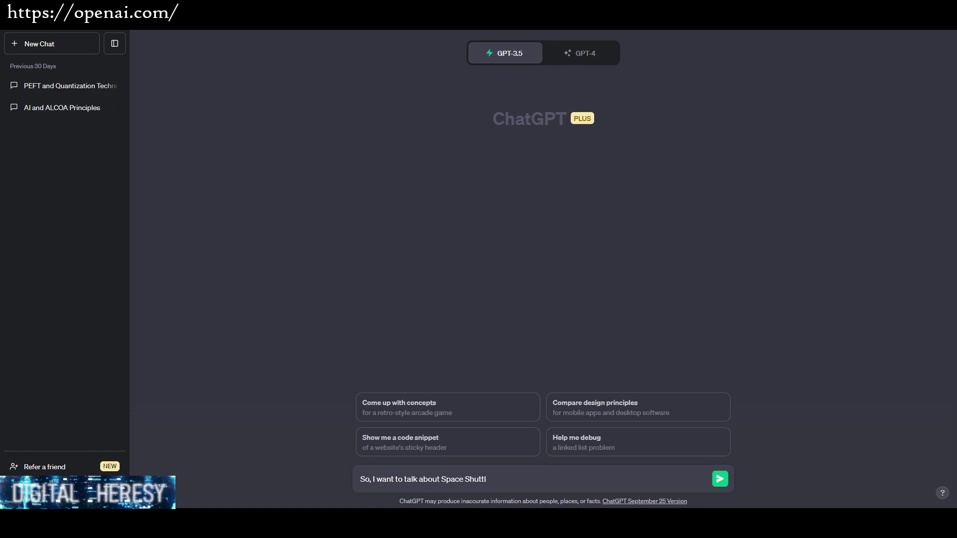
pyautogui.write("es. and in particular, I've always be")
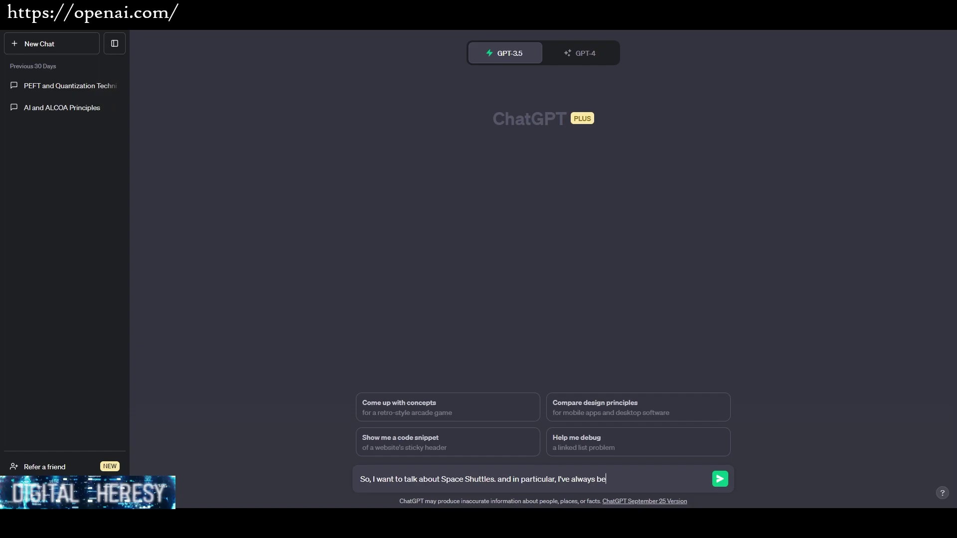
pyautogui.write('en confused as to how it takes so much')
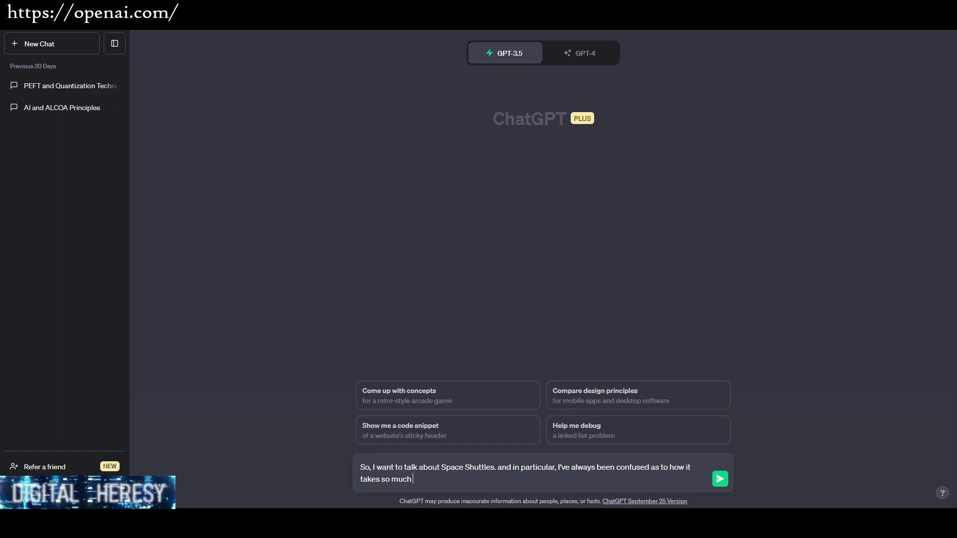
pyautogui.write(' fuel to get a rocket up into ')
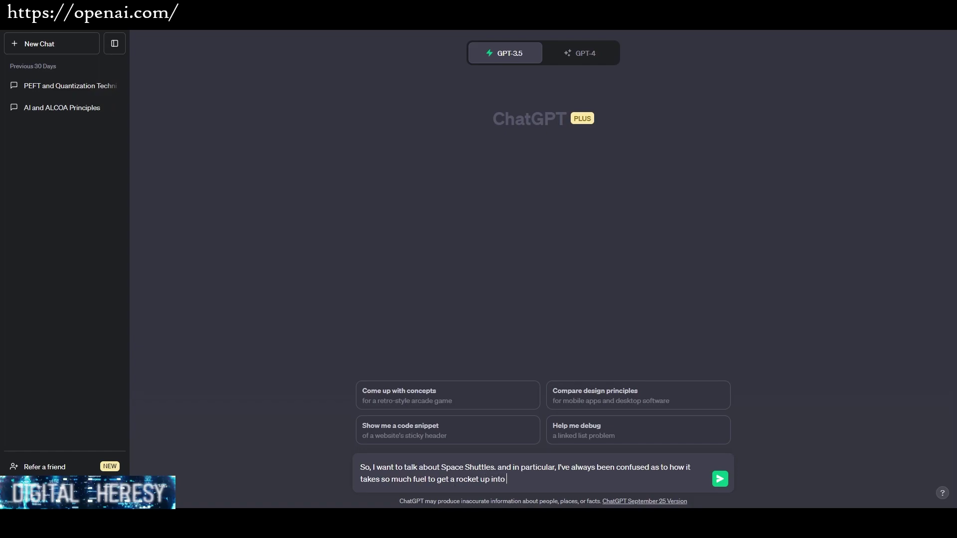
# Complete the question with "space, when really it just has to travel in a straight line upwards?" and send it.
pyautogui.write('space,')
pyautogui.press('BackSpace')
pyautogui.press('BackSpace')
pyautogui.write('ce, when realy')
pyautogui.press('BackSpace')
pyautogui.write('ly it just h')
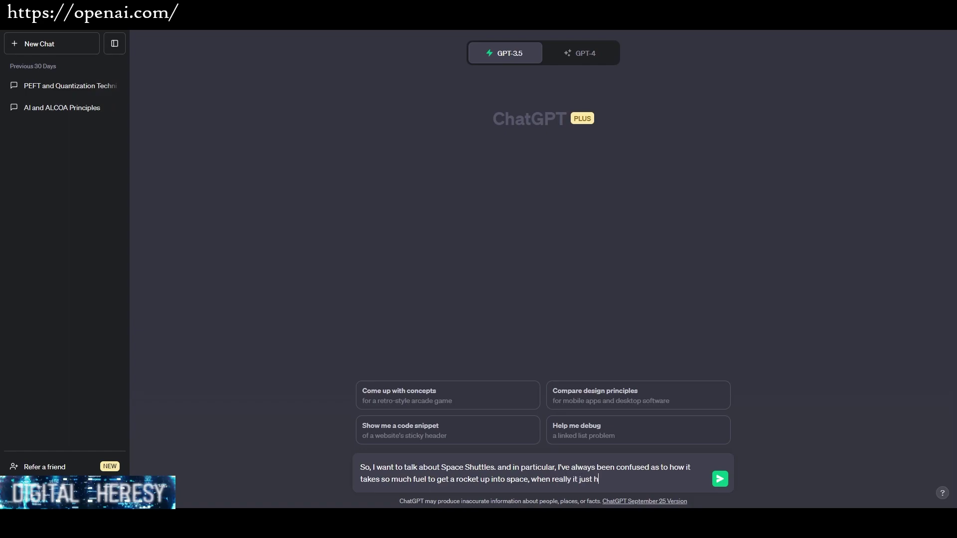
pyautogui.write('as to travel in a trai')
pyautogui.press('BackSpace')
pyautogui.press('BackSpace')
pyautogui.press('BackSpace')
pyautogui.press('BackSpace')
pyautogui.write('straight line upwards?')
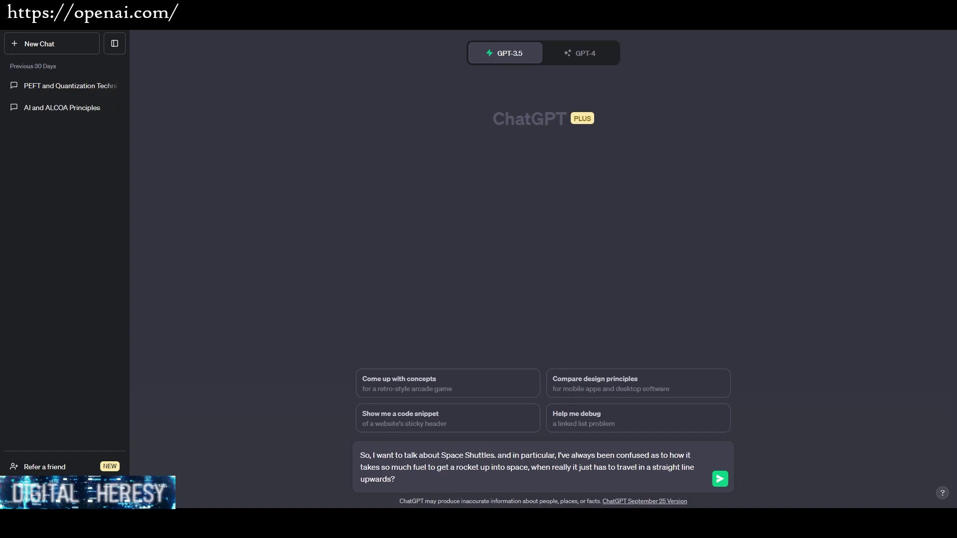
pyautogui.press('Return')
pyautogui.write('\\')
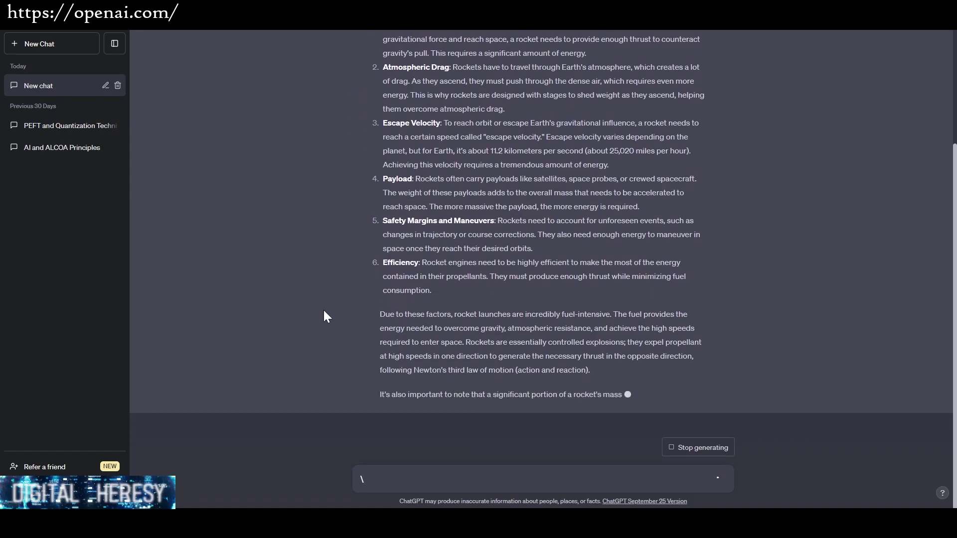
# Skim the whole reply about rocket fuel and read its opening paragraph closely.
pyautogui.scroll(3, 324, 310)
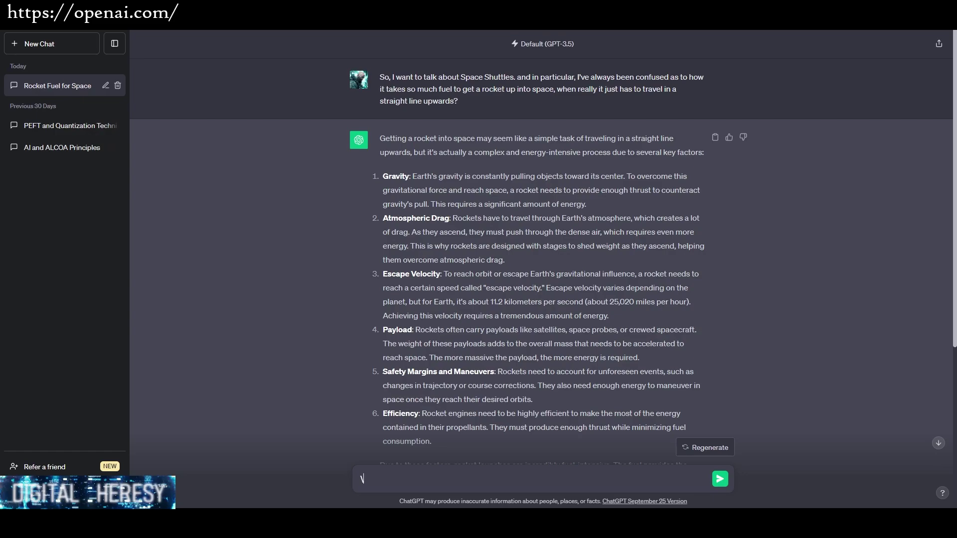
pyautogui.moveTo(382, 176); pyautogui.dragTo(512, 385)
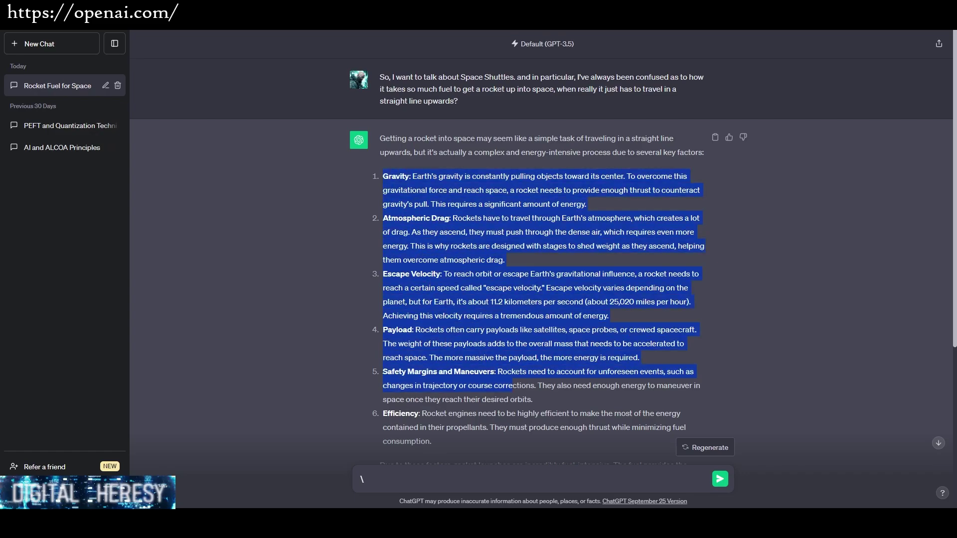
pyautogui.click(551, 398)
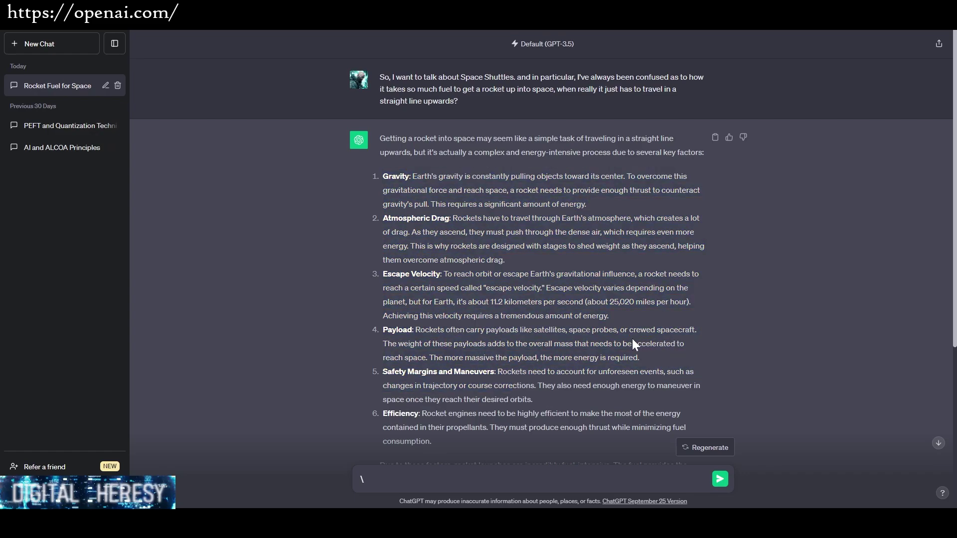
pyautogui.scroll(-3, 519, 272)
pyautogui.scroll(3, 515, 303)
pyautogui.moveTo(487, 139); pyautogui.dragTo(636, 139)
pyautogui.click(576, 153)
pyautogui.click(637, 151)
pyautogui.moveTo(415, 152); pyautogui.dragTo(699, 152)
pyautogui.click(723, 208)
# Examine the Gravity, Atmospheric Drag and Escape Velocity factors in the reply.
pyautogui.doubleClick(396, 176)
pyautogui.doubleClick(406, 218)
pyautogui.click(406, 274)
pyautogui.moveTo(384, 219); pyautogui.dragTo(450, 218)
pyautogui.click(469, 242)
pyautogui.moveTo(383, 218); pyautogui.dragTo(451, 219)
pyautogui.click(451, 219)
pyautogui.scroll(-2, 430, 201)
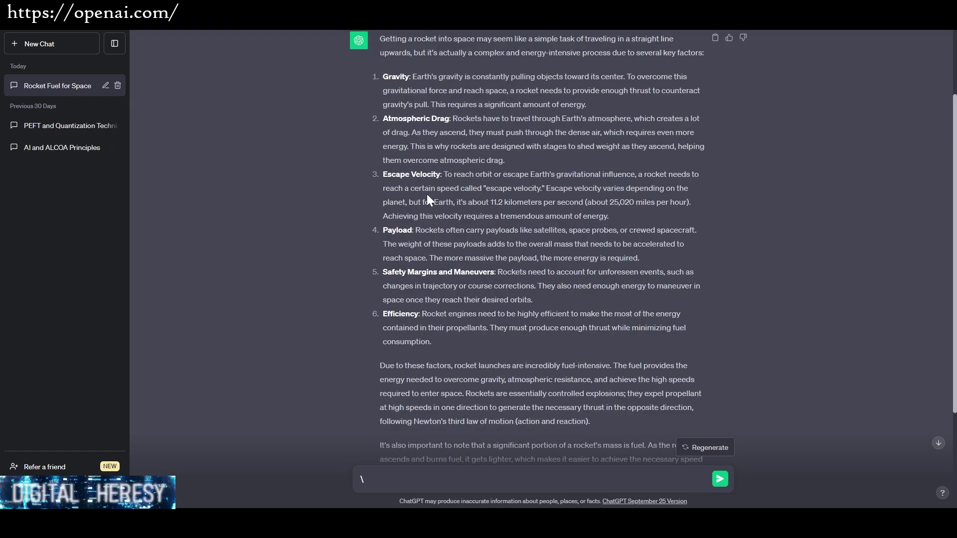
pyautogui.moveTo(383, 175); pyautogui.dragTo(443, 175)
pyautogui.click(461, 215)
# Examine the Payload and Safety Margins factors and the reply's closing paragraphs, returning to the start of the chat.
pyautogui.moveTo(383, 230); pyautogui.dragTo(412, 230)
pyautogui.scroll(-1, 449, 249)
pyautogui.moveTo(383, 222); pyautogui.dragTo(492, 237)
pyautogui.click(468, 260)
pyautogui.scroll(-2, 483, 296)
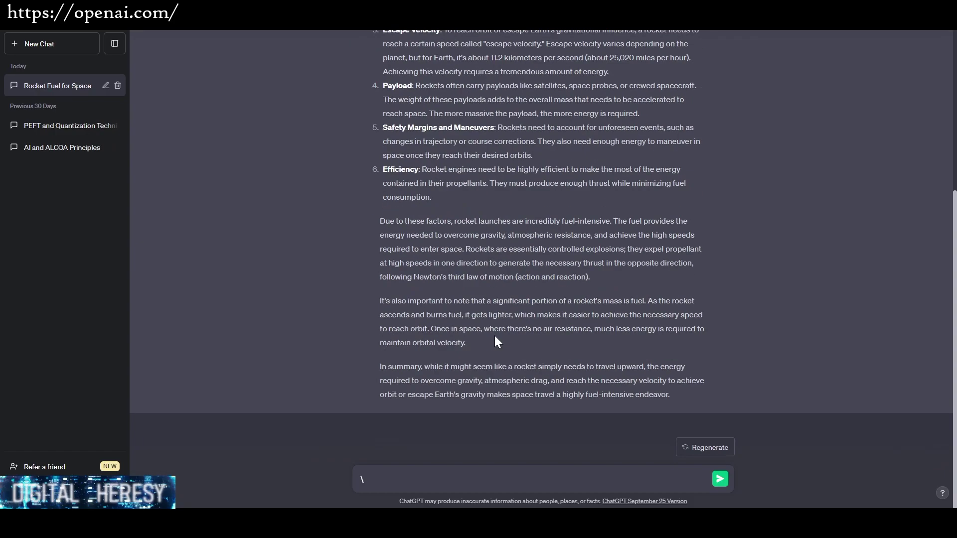
pyautogui.moveTo(419, 254); pyautogui.dragTo(502, 307)
pyautogui.click(491, 346)
pyautogui.scroll(4, 489, 349)
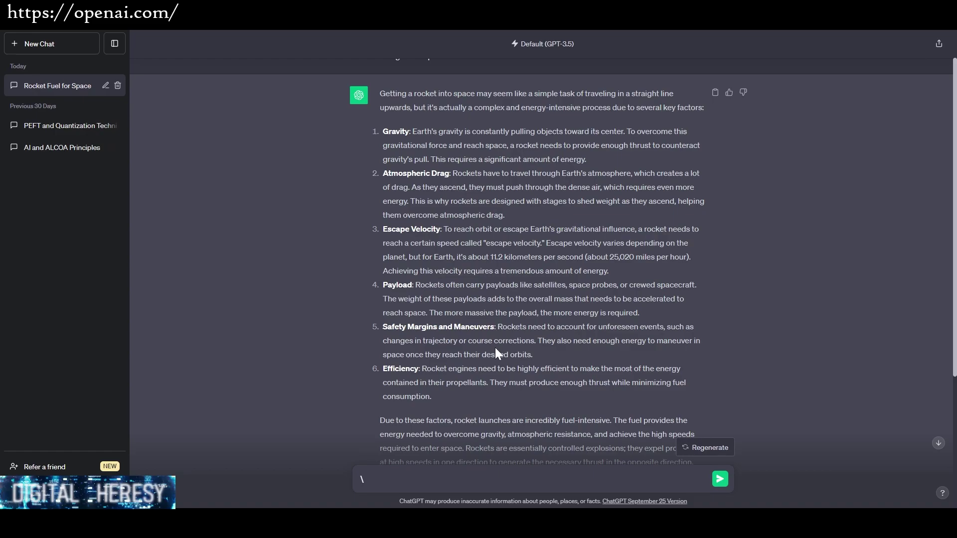
pyautogui.scroll(1, 495, 348)
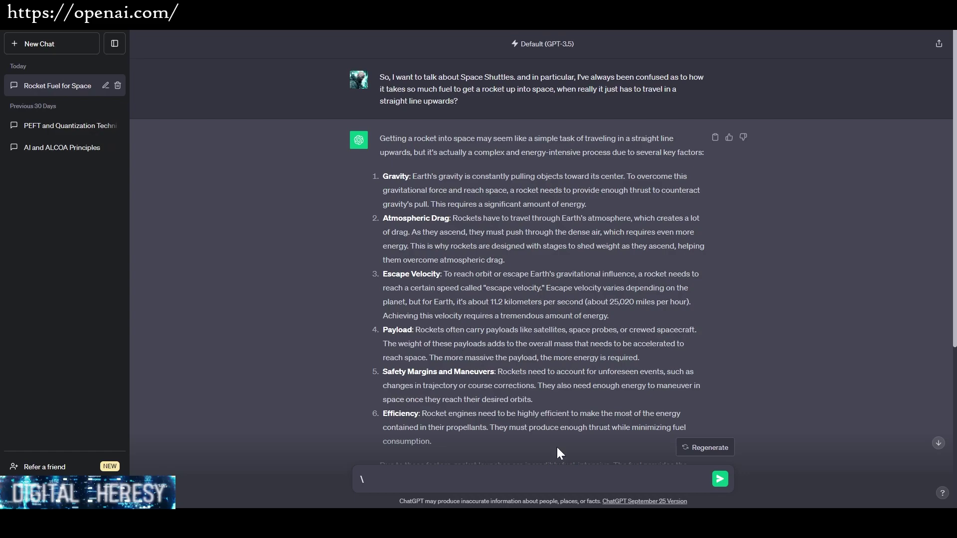
# Replace the stray backslash with a reply saying it's way more complicated than first imagined and only the gravity thing makes sense.
pyautogui.press('BackSpace')
pyautogui.write('wow')
pyautogui.write(", that's way more complicated than ")
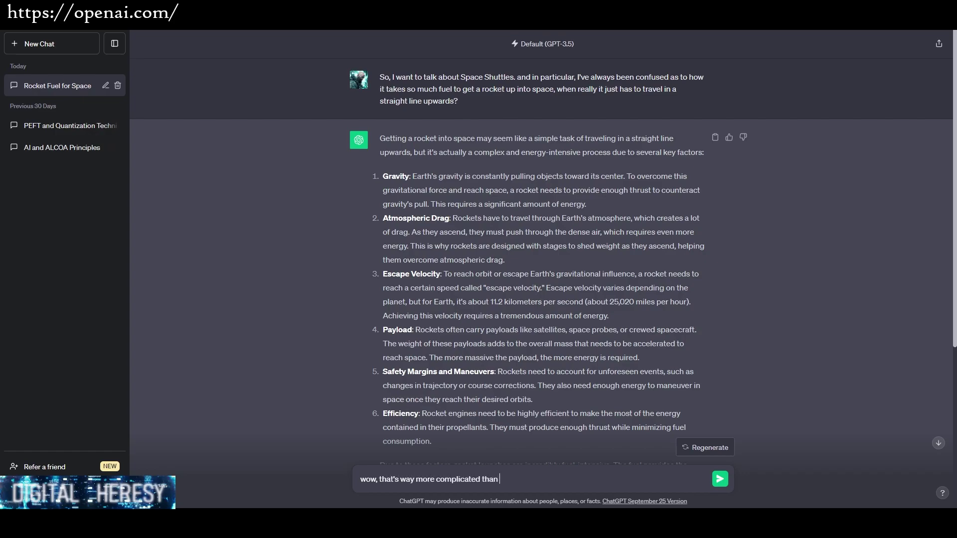
pyautogui.write('I first imagined. The gravity ')
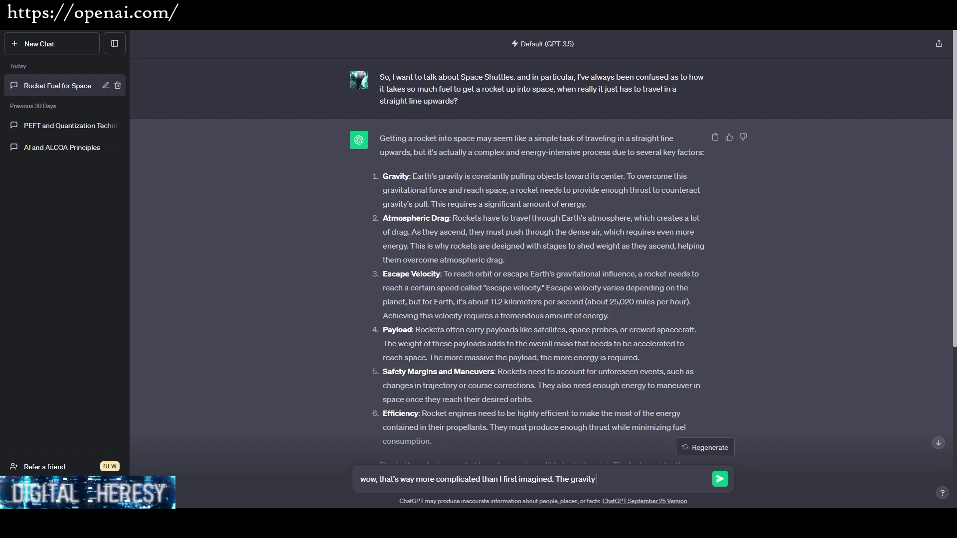
pyautogui.write('thing makes sense to me, but')
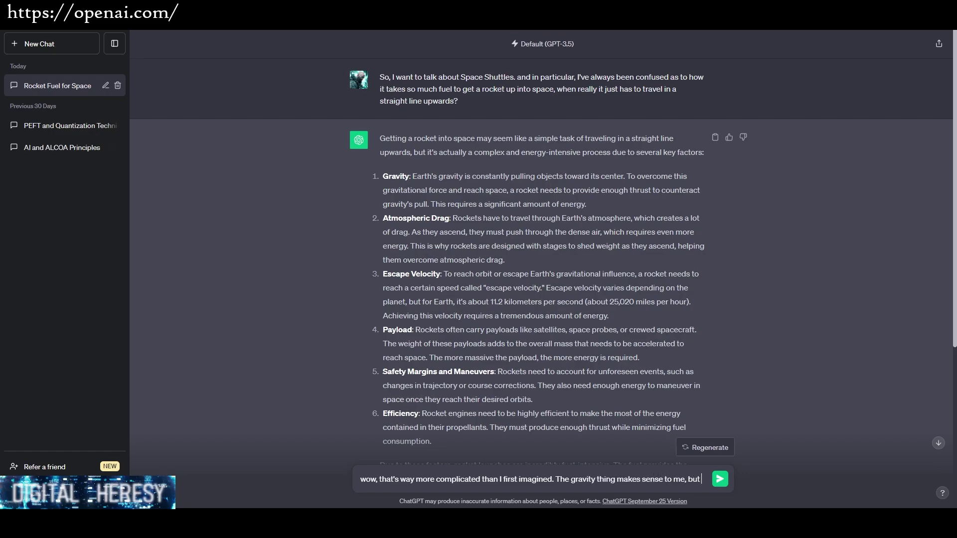
pyautogui.write(' some of the ')
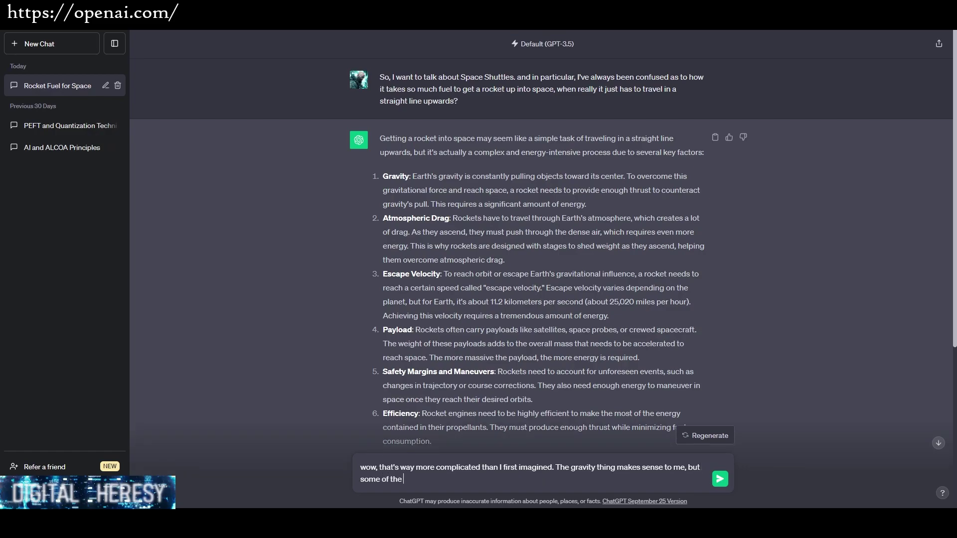
pyautogui.write("other concepts I've never reall")
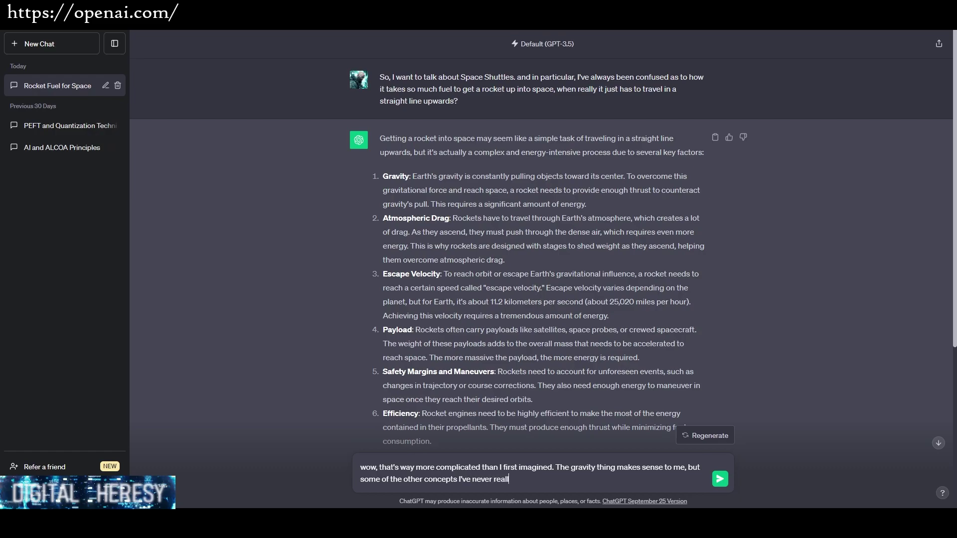
# Continue the draft by saying the other concepts are unfamiliar and asking to start with #2, explained in simpler terms.
pyautogui.write('y heard about before. Could we m')
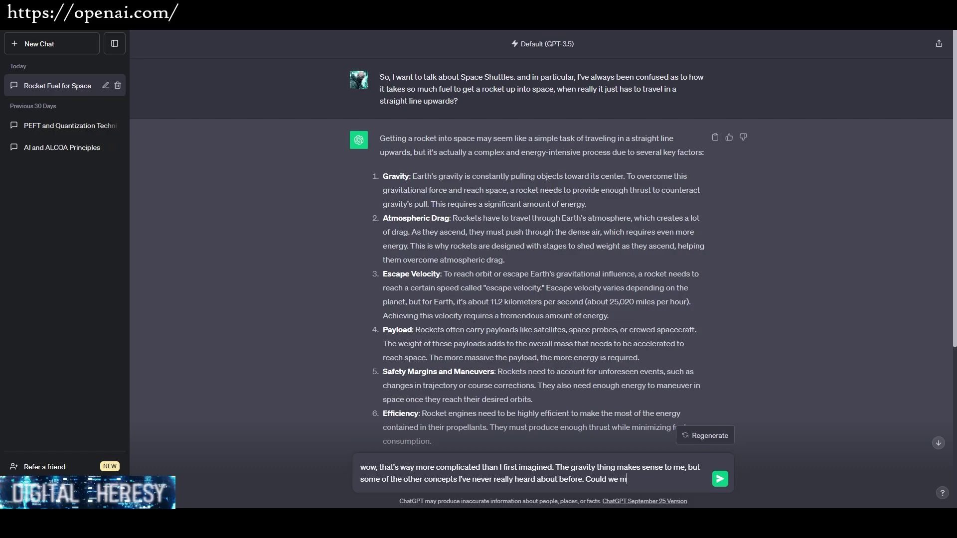
pyautogui.write('aybe start with #2, and could  ')
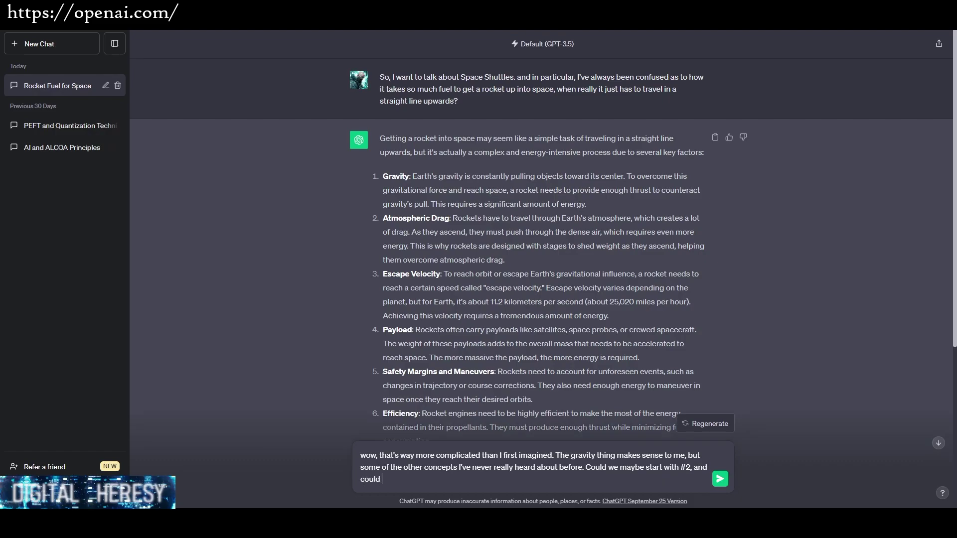
pyautogui.write('you explain it to me in simpler terms?')
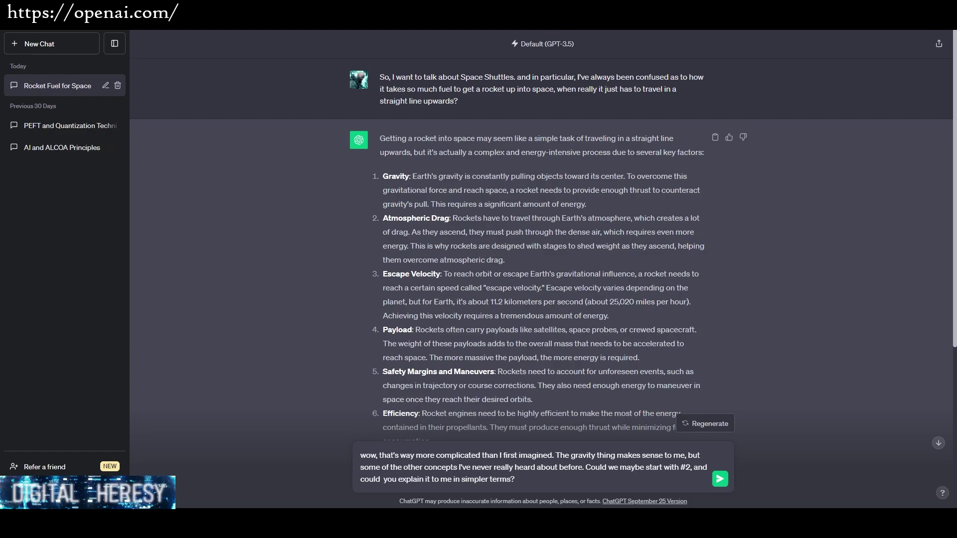
# Replace the draft's closing words "in simpler terms?" with "like I'm 12?".
pyautogui.press('BackSpace')
pyautogui.press('BackSpace')
pyautogui.press('BackSpace')
pyautogui.press('BackSpace')
pyautogui.press('BackSpace')
pyautogui.press('BackSpace')
pyautogui.press('BackSpace')
pyautogui.press('BackSpace')
pyautogui.press('BackSpace')
pyautogui.press('BackSpace')
pyautogui.press('BackSpace')
pyautogui.press('BackSpace')
pyautogui.press('BackSpace')
pyautogui.press('BackSpace')
pyautogui.press('BackSpace')
pyautogui.press('BackSpace')
pyautogui.press('BackSpace')
pyautogui.write("like I'm 12?")
# Check the Atmospheric Drag factor against the draft's mention of #2, and send the message.
pyautogui.click(386, 80)
pyautogui.moveTo(383, 218); pyautogui.dragTo(452, 218)
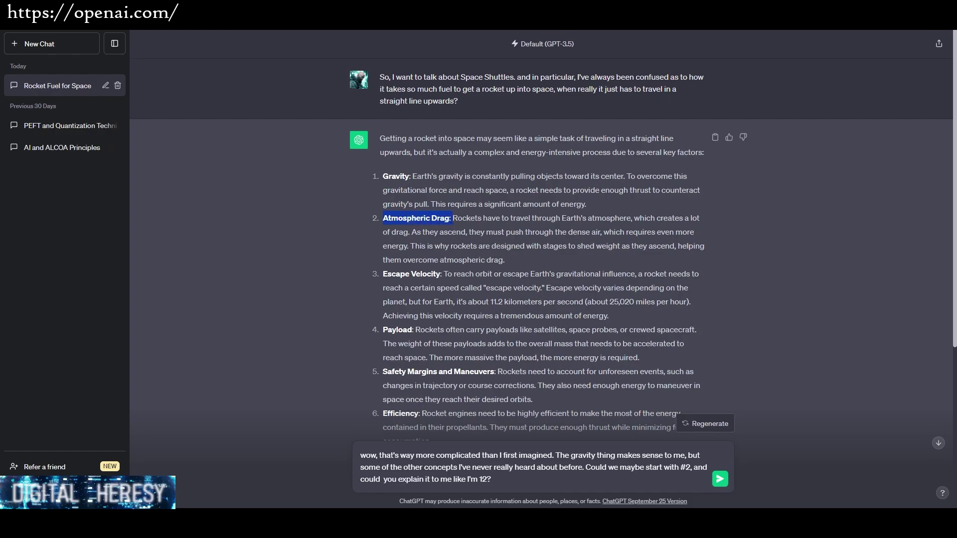
pyautogui.rightClick(437, 217)
pyautogui.click(456, 223)
pyautogui.click(492, 480)
pyautogui.moveTo(379, 220); pyautogui.dragTo(412, 221)
pyautogui.click(357, 233)
pyautogui.click(414, 225)
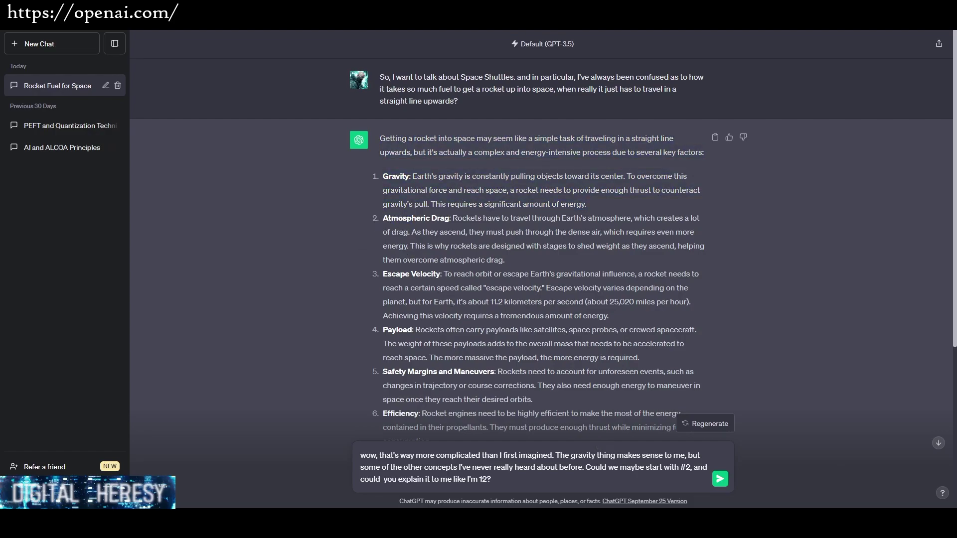
pyautogui.moveTo(600, 467); pyautogui.dragTo(691, 467)
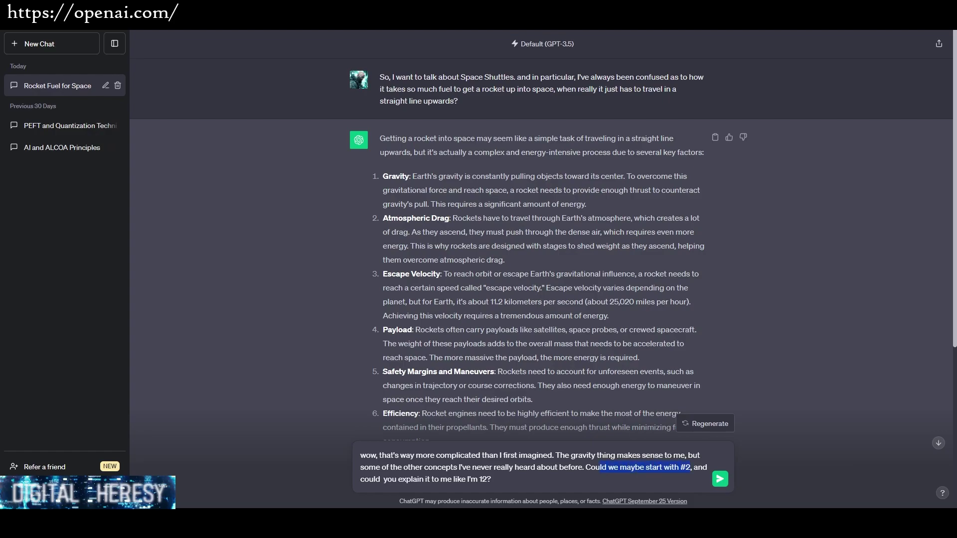
pyautogui.click(390, 230)
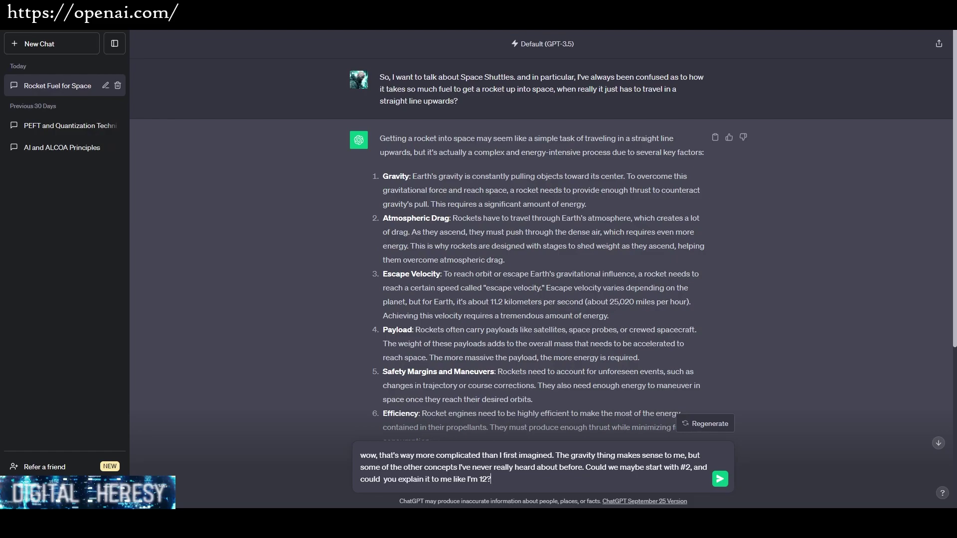
pyautogui.press('Return')
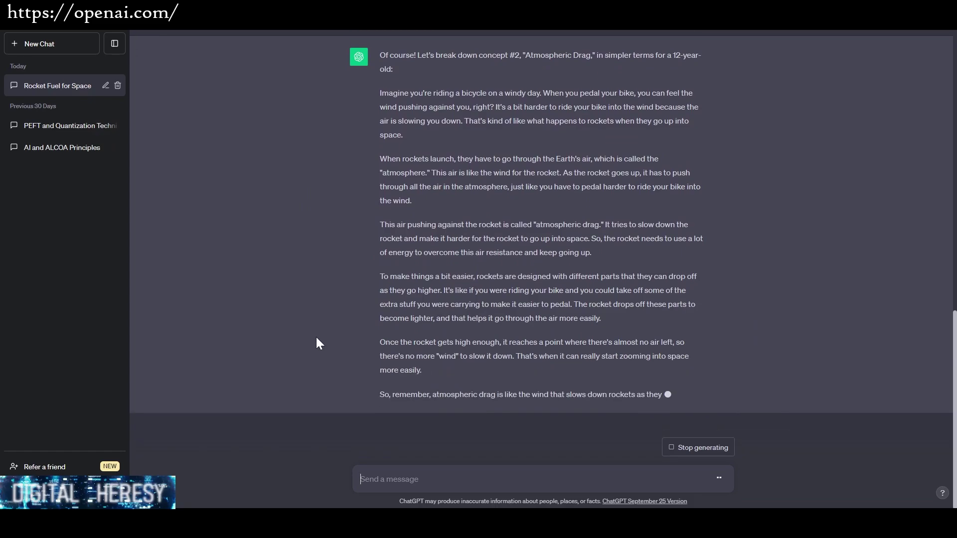
# Read the new Atmospheric Drag reply's opening line and its windy-day bicycle comparison.
pyautogui.tripleClick(538, 240)
pyautogui.click(434, 260)
pyautogui.moveTo(403, 241); pyautogui.dragTo(663, 241)
pyautogui.click(445, 263)
pyautogui.click(553, 246)
pyautogui.scroll(-1, 567, 284)
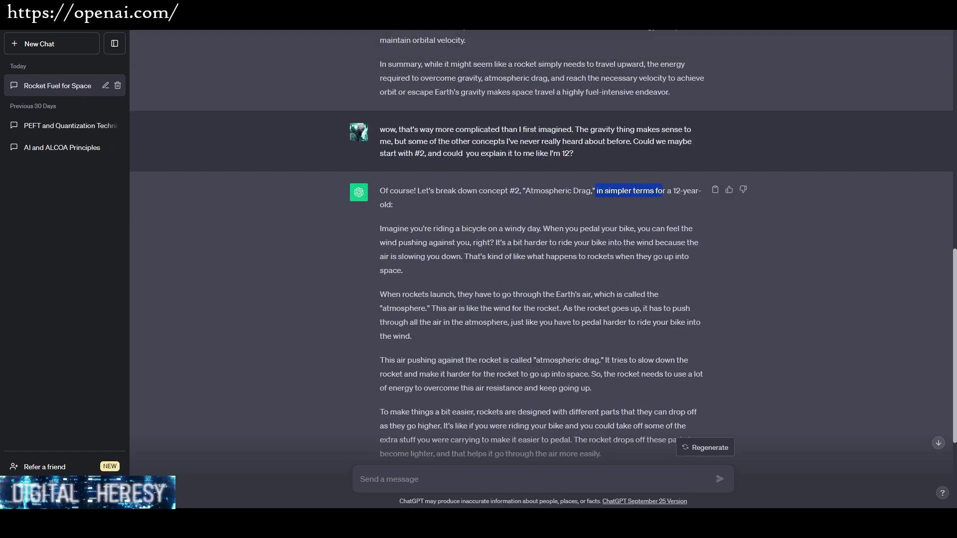
pyautogui.click(548, 307)
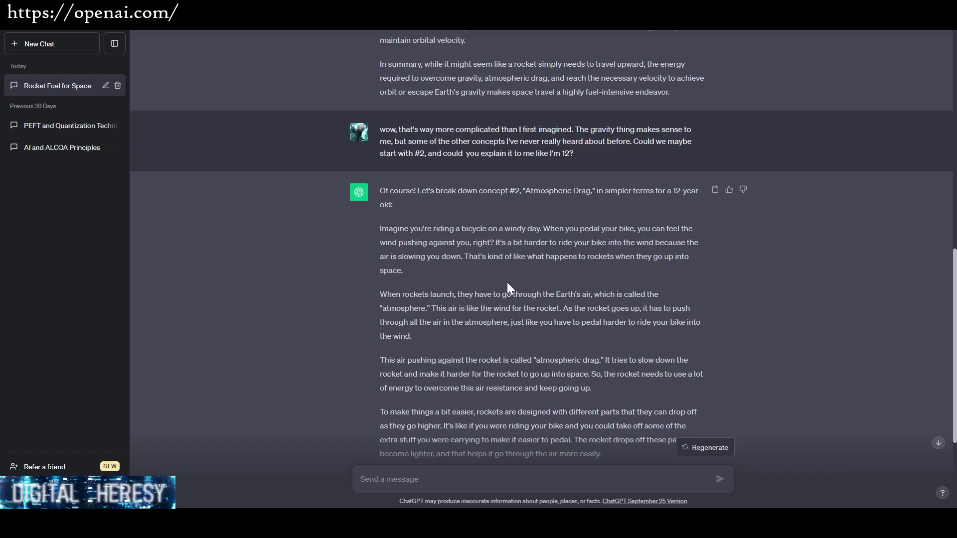
pyautogui.moveTo(464, 256); pyautogui.dragTo(403, 271)
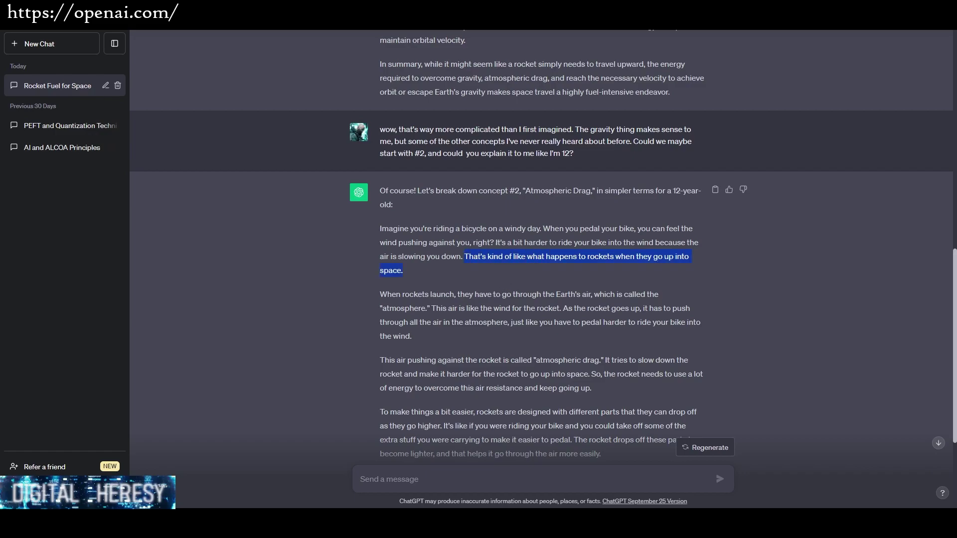
pyautogui.click(542, 280)
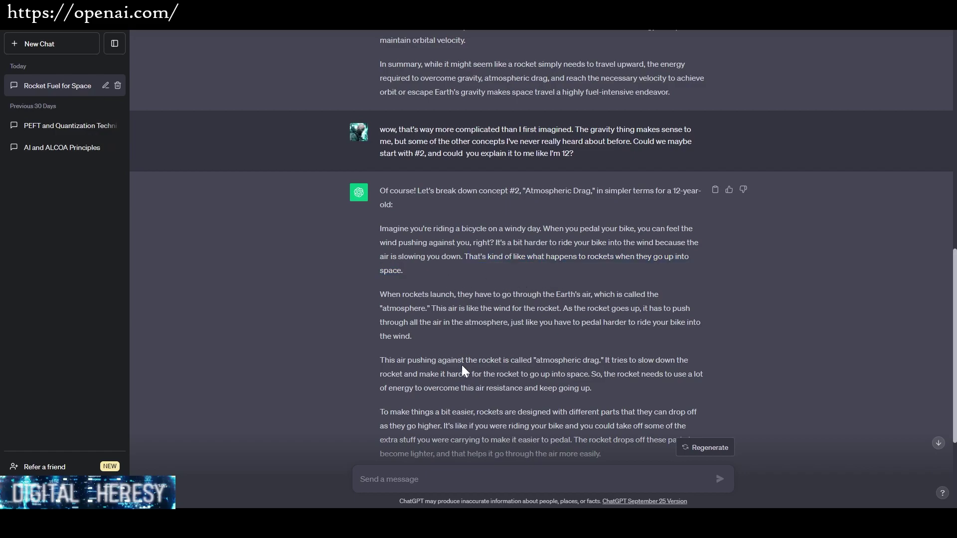
# Examine how the reply explains the atmosphere as wind against the rocket, and review the rest of the explanation.
pyautogui.moveTo(384, 298); pyautogui.dragTo(488, 309)
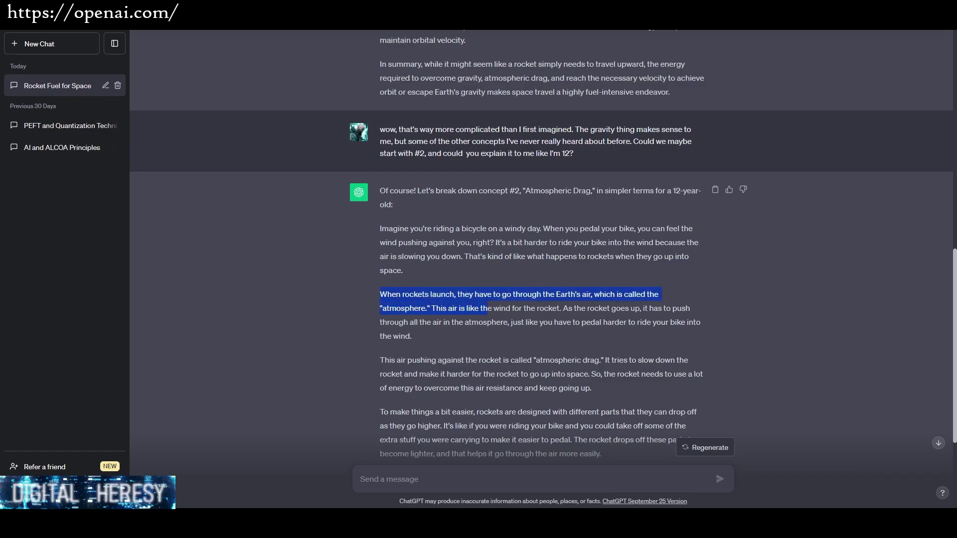
pyautogui.doubleClick(404, 308)
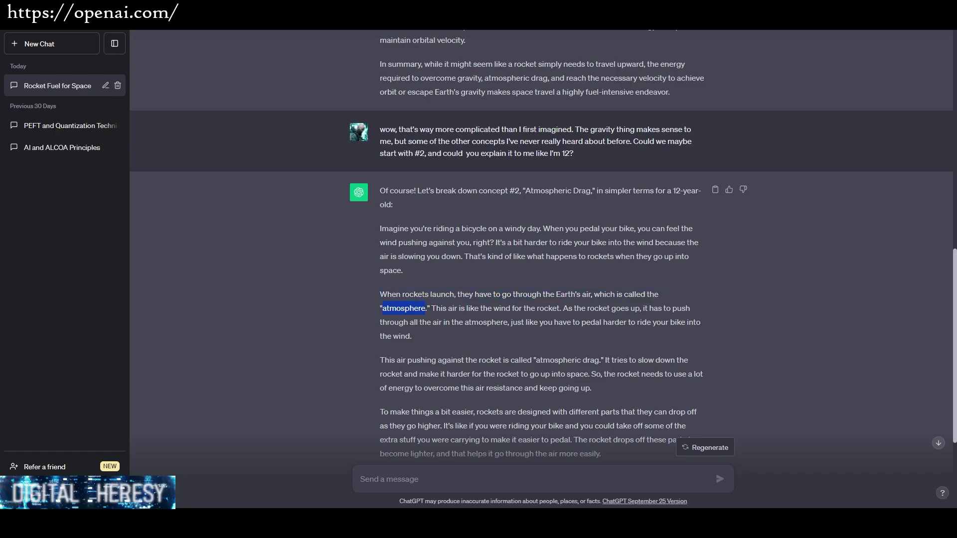
pyautogui.click(478, 382)
pyautogui.moveTo(443, 309); pyautogui.dragTo(567, 323)
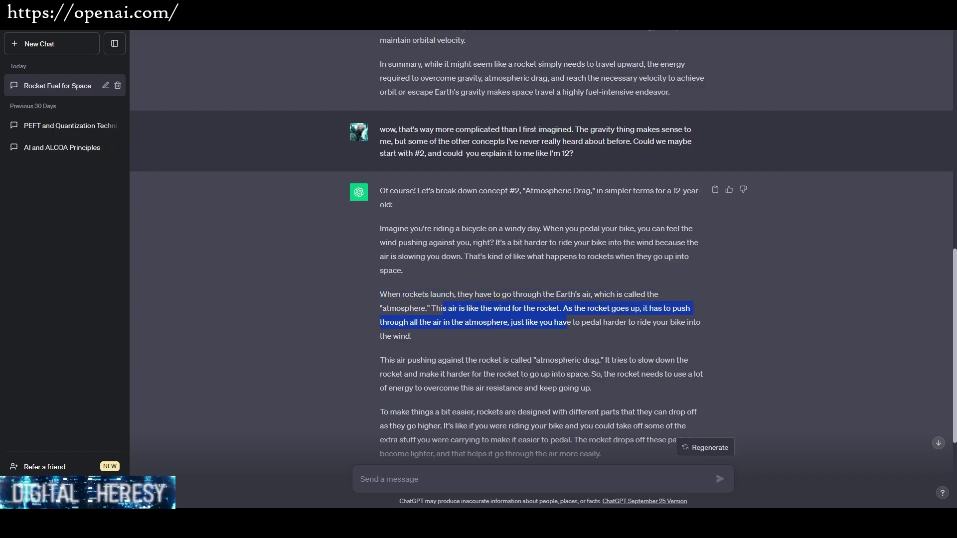
pyautogui.click(569, 315)
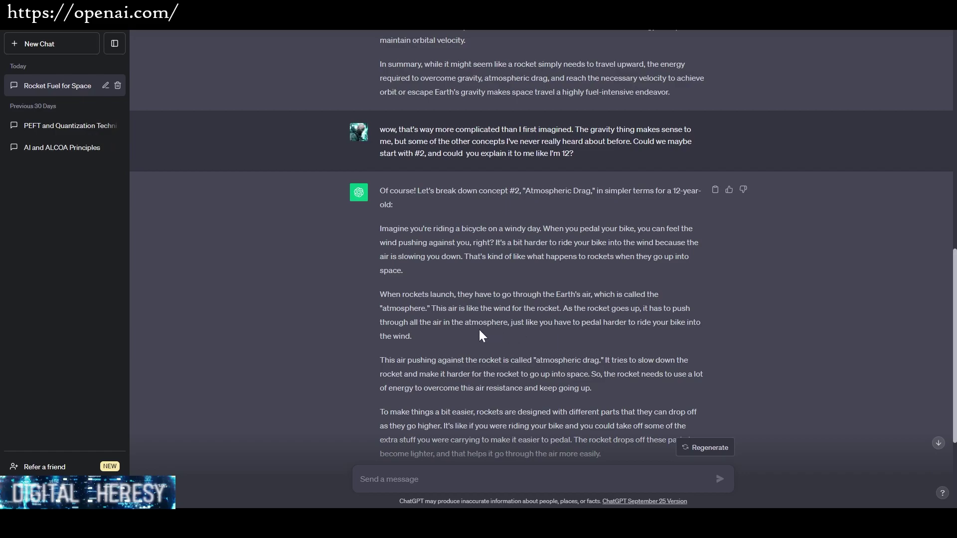
pyautogui.moveTo(424, 338); pyautogui.dragTo(379, 229)
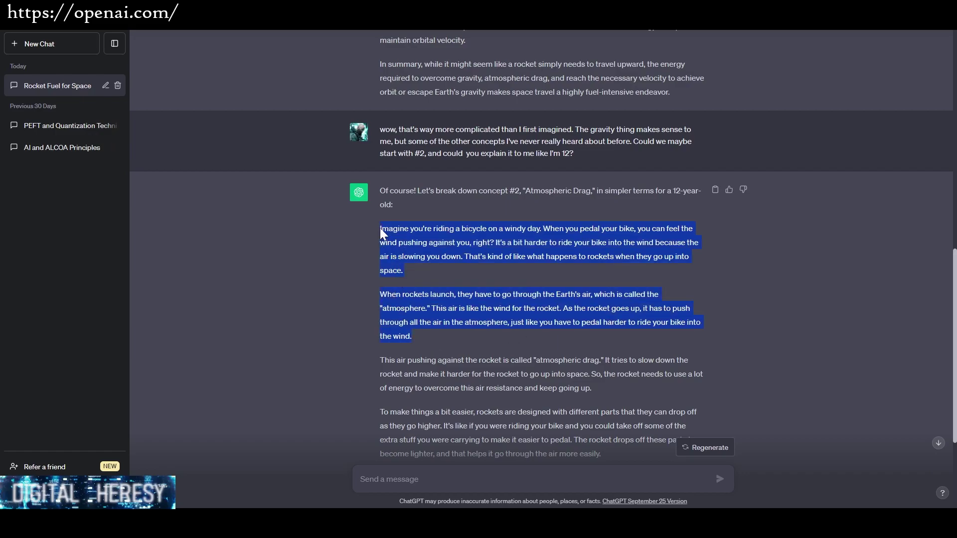
pyautogui.scroll(-3, 424, 306)
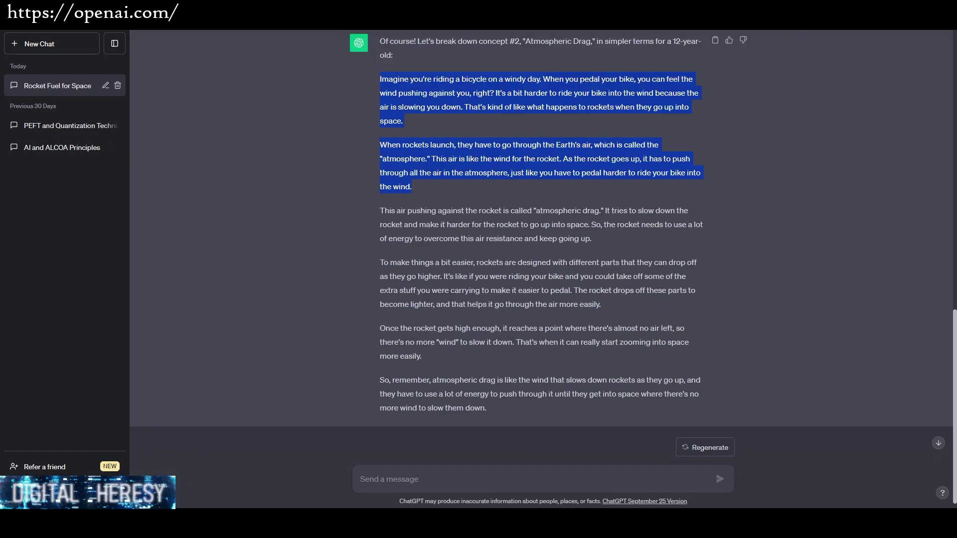
pyautogui.scroll(2, 449, 355)
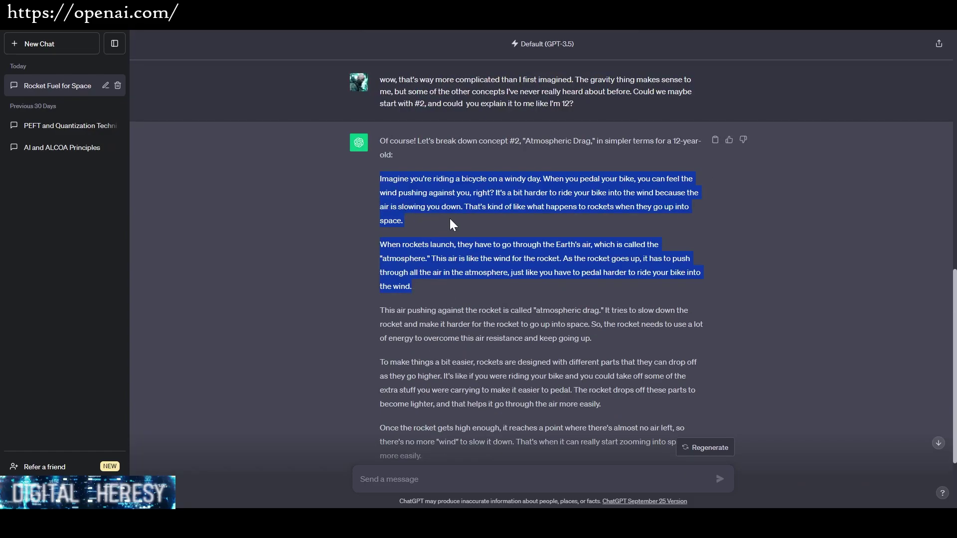
pyautogui.moveTo(525, 141); pyautogui.dragTo(592, 141)
pyautogui.click(563, 242)
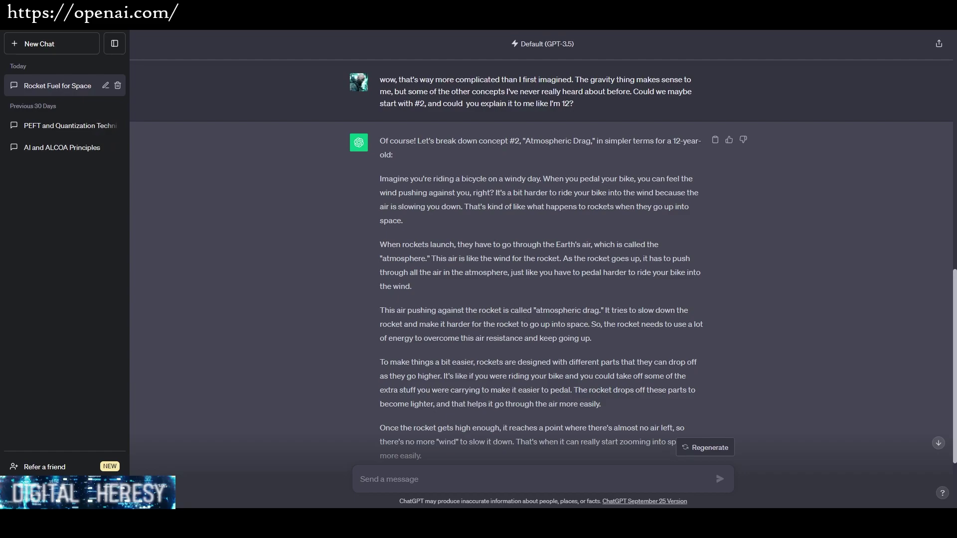
# Send a thank-you message asking to move on to topic 3 and have it explained in simpler terms too.
pyautogui.scroll(-2, 474, 363)
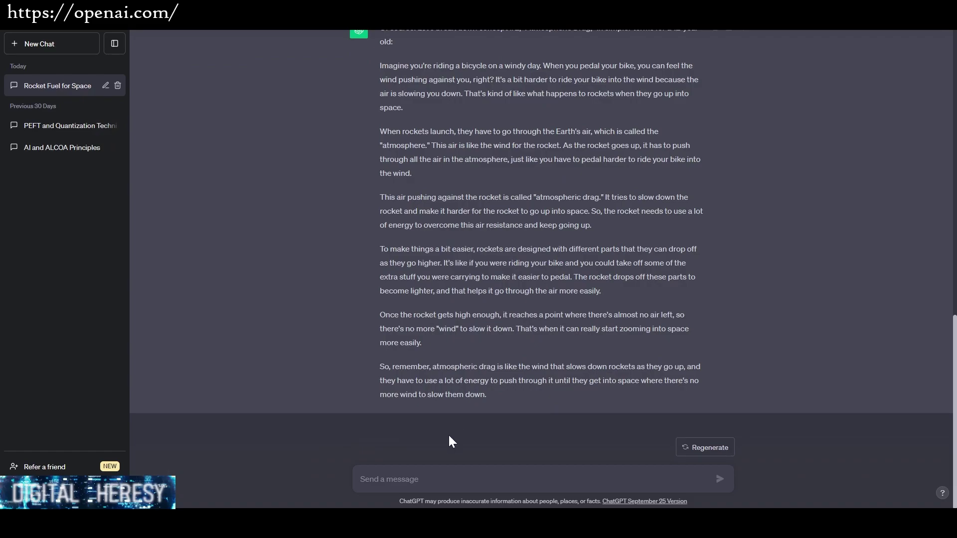
pyautogui.write('Wow ')
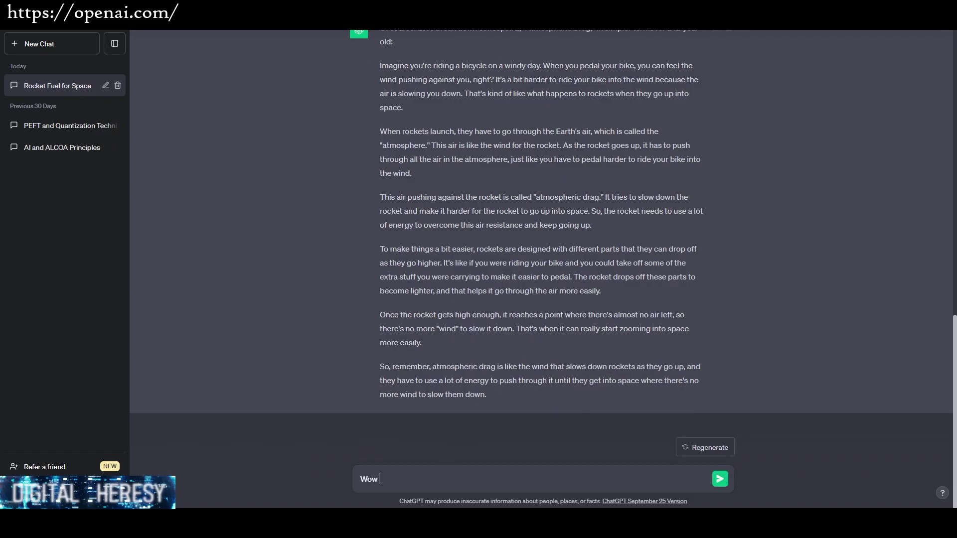
pyautogui.write('that really helps thank y')
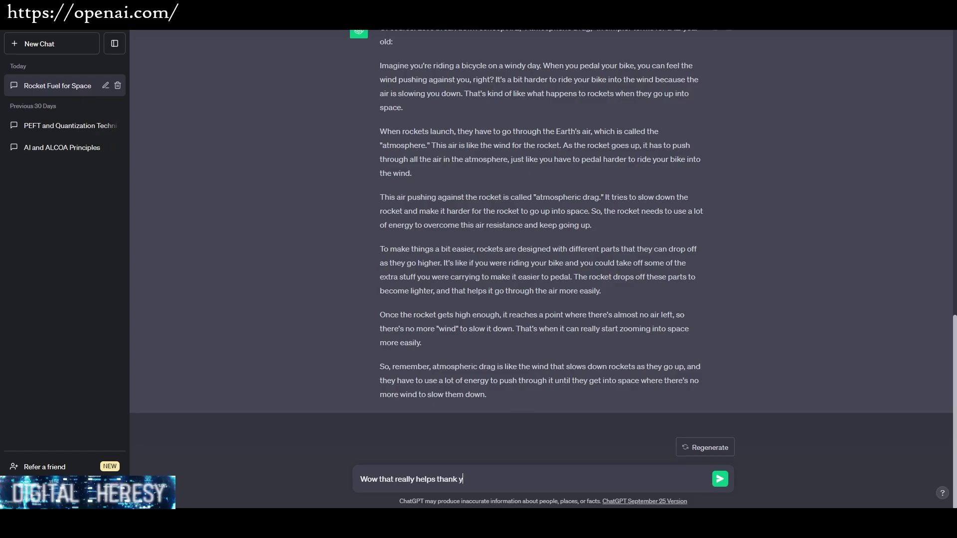
pyautogui.write("ou, now let's move on to")
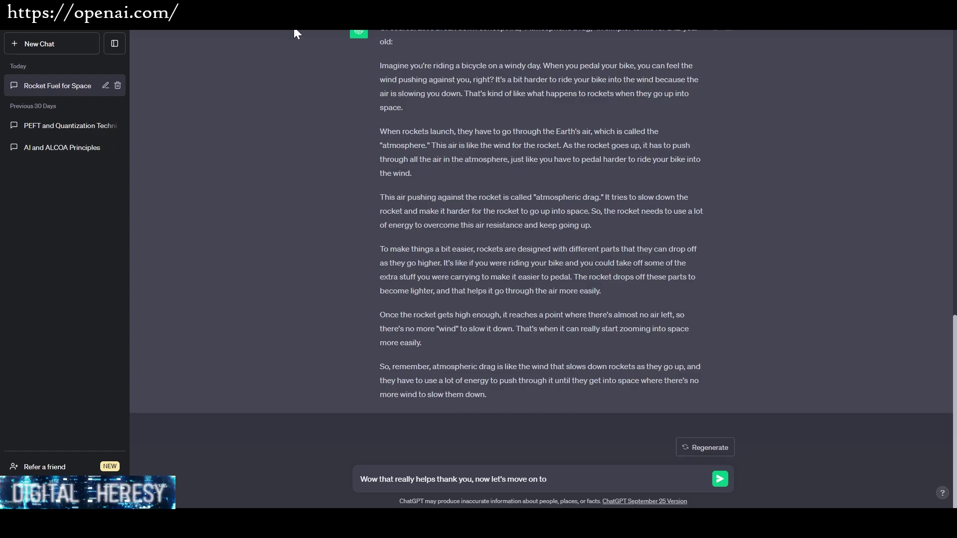
pyautogui.scroll(20, 434, 183)
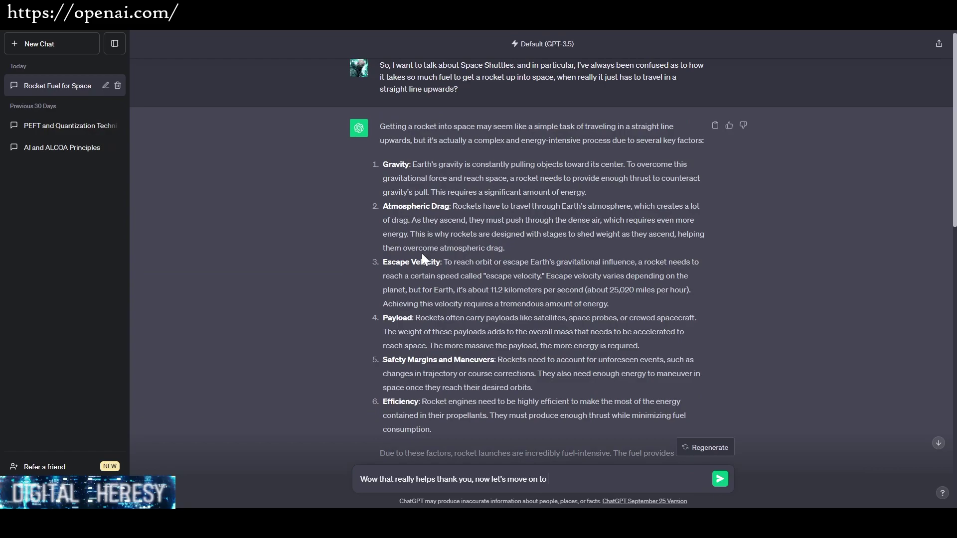
pyautogui.scroll(-15, 552, 310)
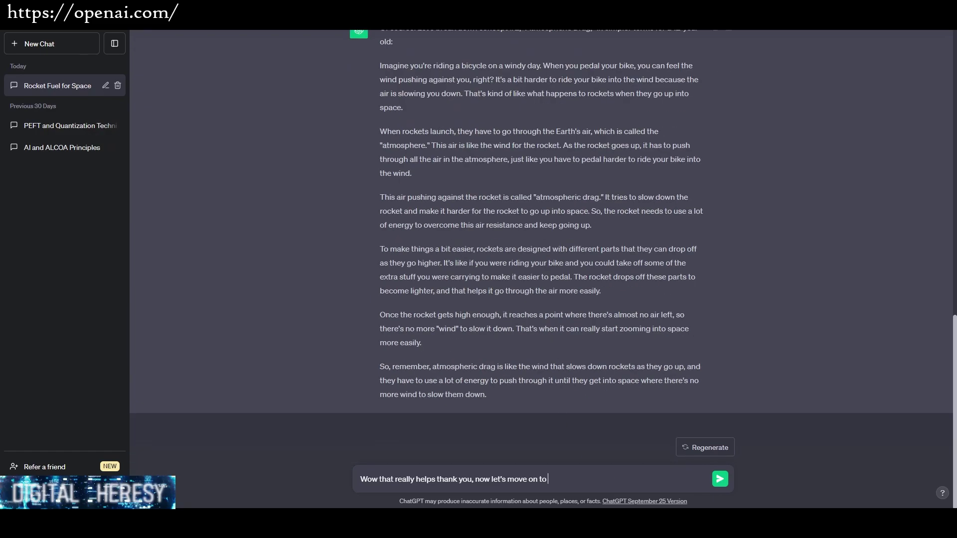
pyautogui.write('topic 3, could you explain i')
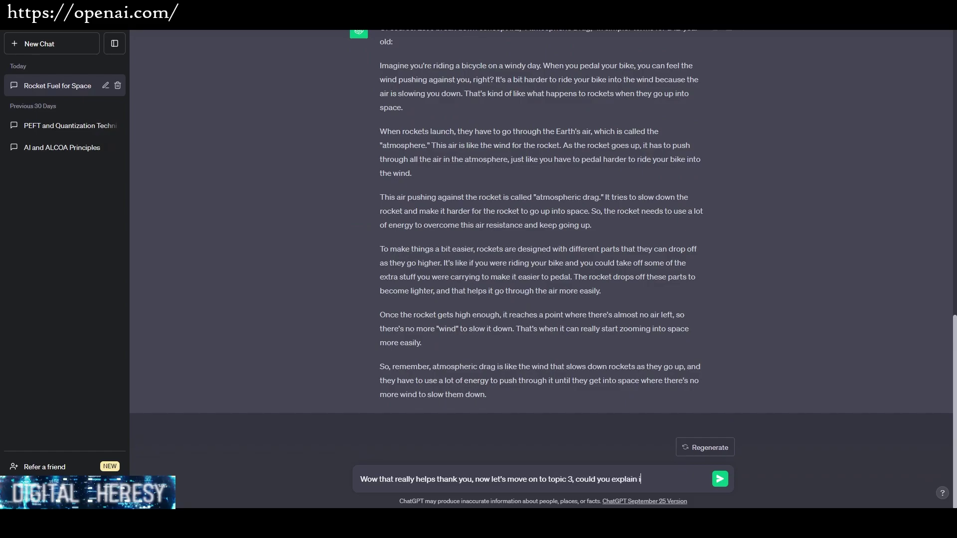
pyautogui.write('t in simpler terms too?')
pyautogui.press('Return')
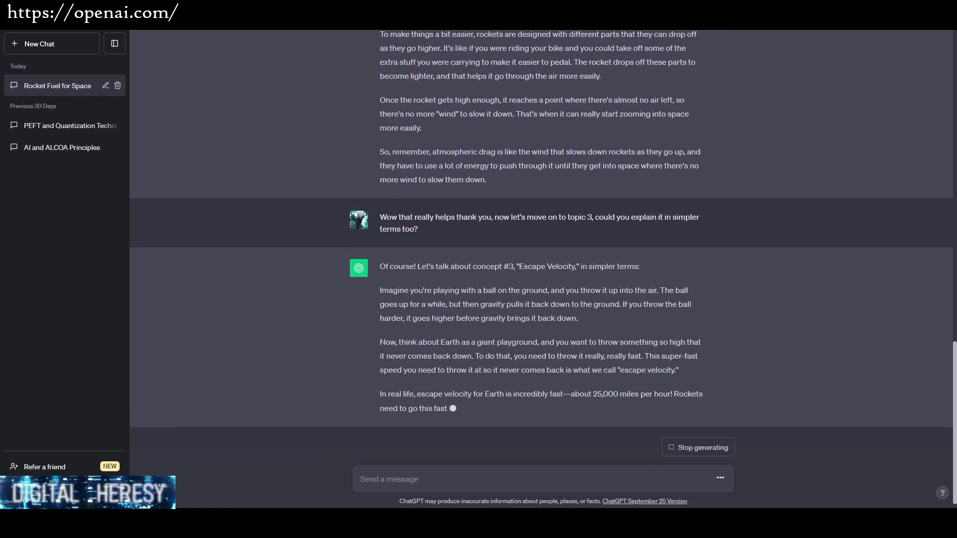
# Look back through the numbered factors and the Atmospheric Drag explanation, returning to the Escape Velocity reply's opening line.
pyautogui.moveTo(486, 266); pyautogui.dragTo(543, 290)
pyautogui.scroll(3, 520, 359)
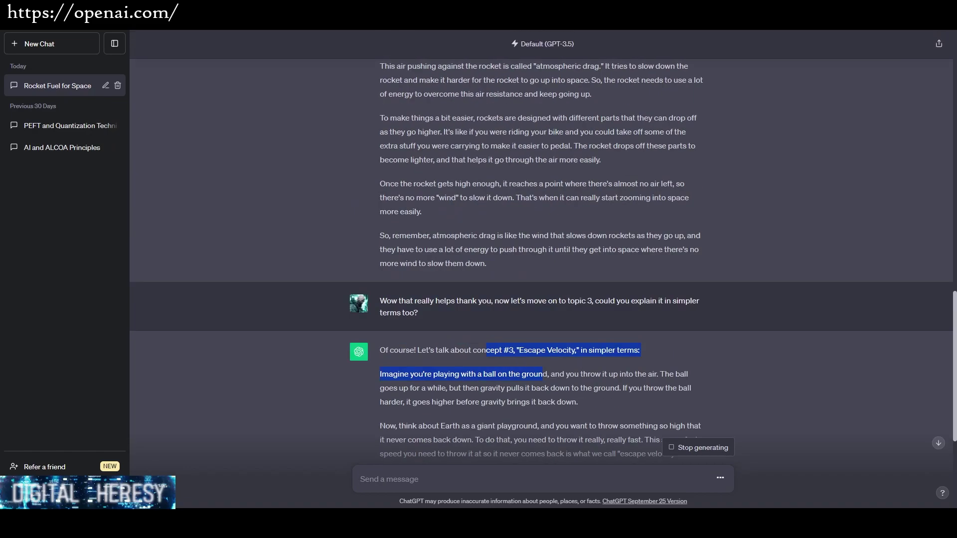
pyautogui.scroll(-2, 412, 221)
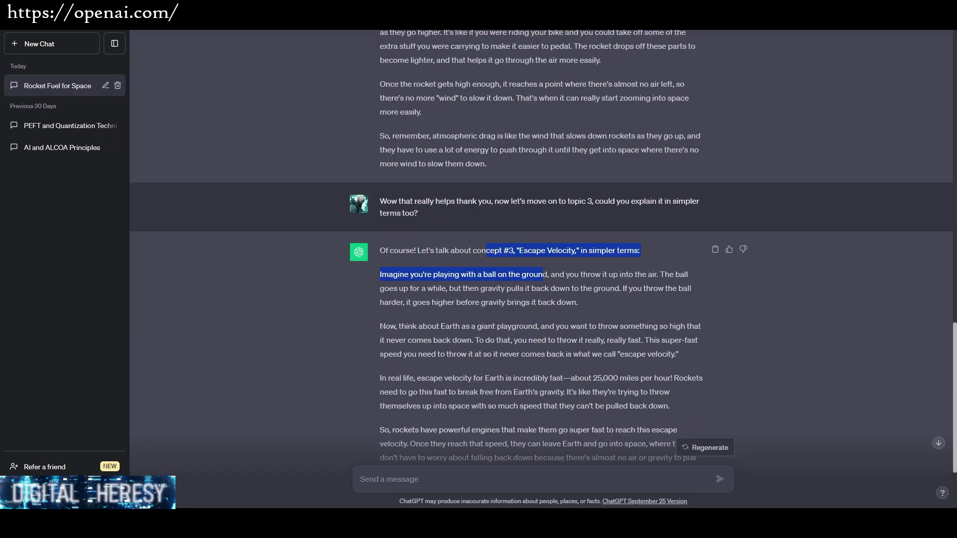
pyautogui.scroll(9, 413, 221)
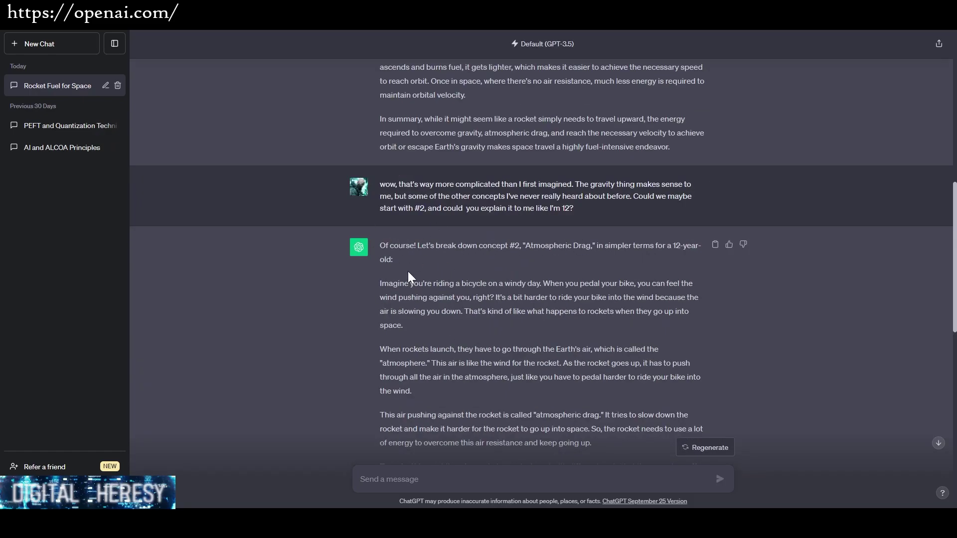
pyautogui.scroll(5, 555, 362)
pyautogui.scroll(3, 386, 248)
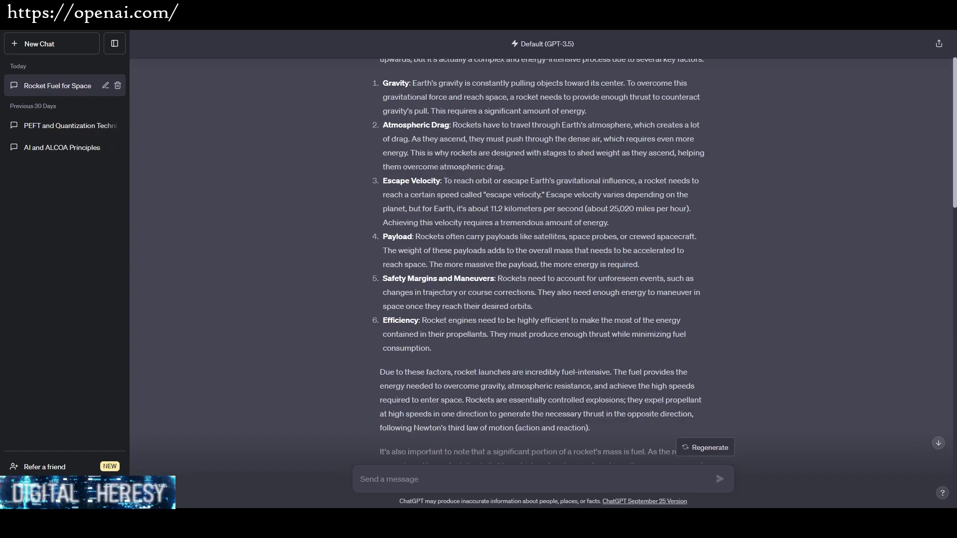
pyautogui.scroll(-20, 489, 286)
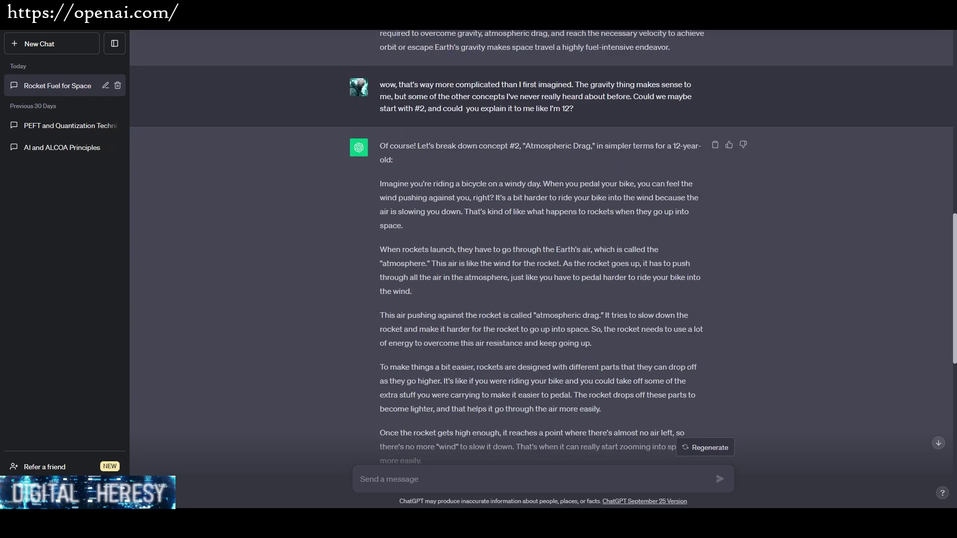
pyautogui.click(511, 297)
pyautogui.moveTo(519, 135); pyautogui.dragTo(592, 136)
pyautogui.click(431, 196)
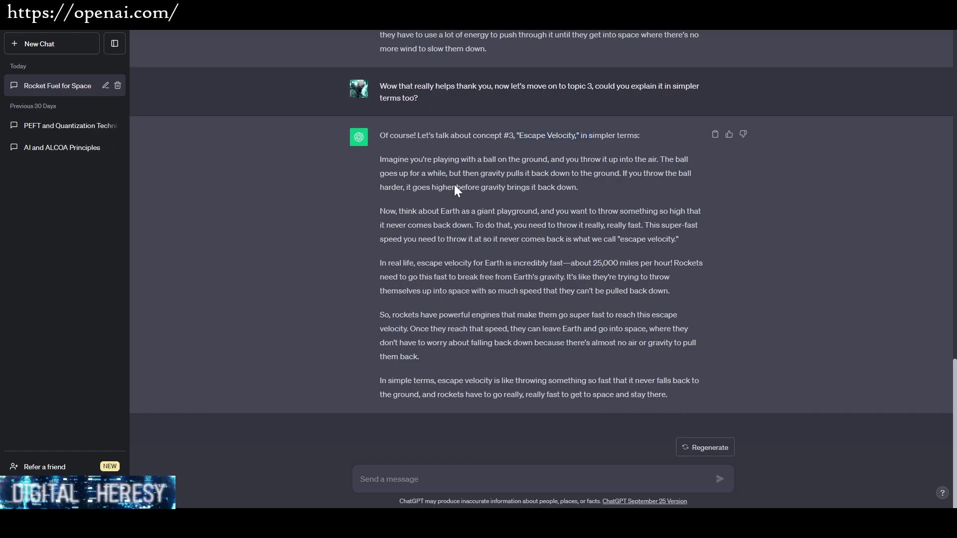
# Read the Escape Velocity reply's ball-throwing comparison and the start of its giant playground paragraph.
pyautogui.moveTo(414, 159); pyautogui.dragTo(523, 173)
pyautogui.click(523, 174)
pyautogui.moveTo(525, 173); pyautogui.dragTo(601, 173)
pyautogui.click(590, 199)
pyautogui.moveTo(384, 187); pyautogui.dragTo(576, 188)
pyautogui.click(598, 212)
pyautogui.moveTo(395, 211); pyautogui.dragTo(543, 211)
pyautogui.click(565, 240)
pyautogui.moveTo(519, 135); pyautogui.dragTo(581, 135)
pyautogui.click(523, 137)
pyautogui.moveTo(393, 160); pyautogui.dragTo(568, 199)
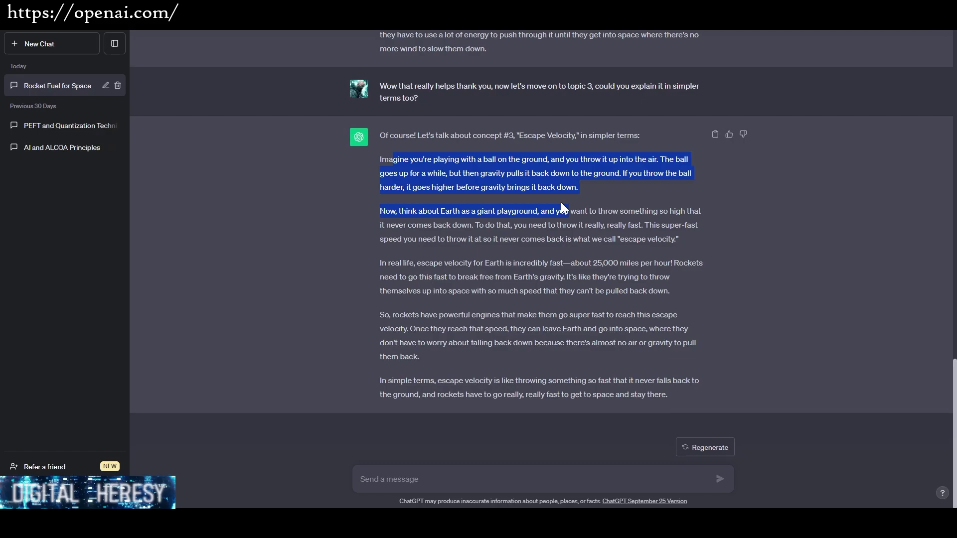
# Compare the original list of numbered factors with the simplified Escape Velocity explanation at the end of the conversation.
pyautogui.click(417, 309)
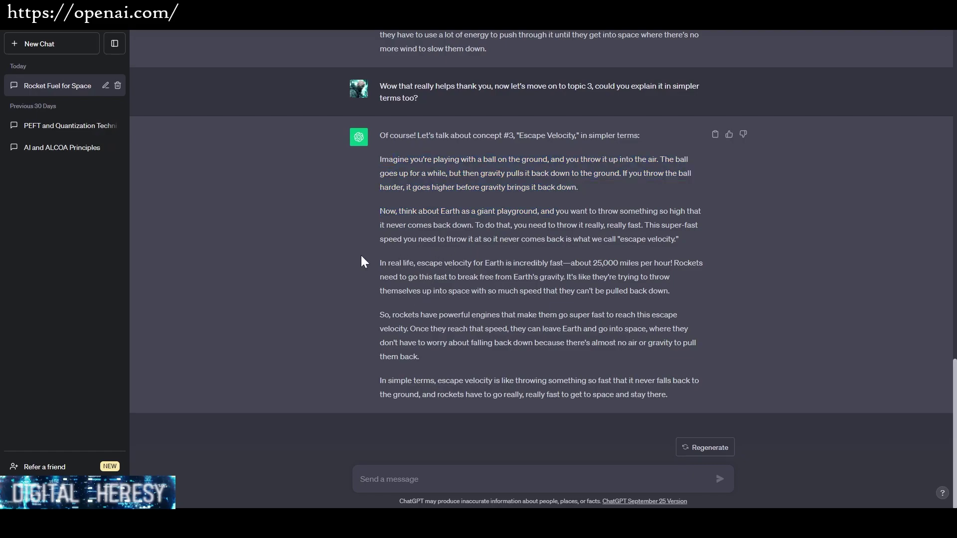
pyautogui.scroll(6, 357, 252)
pyautogui.scroll(15, 353, 247)
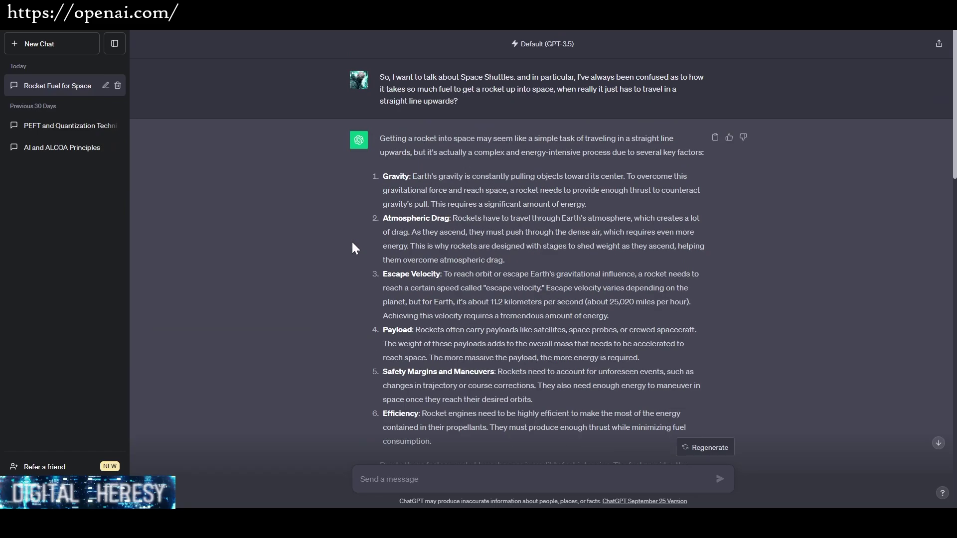
pyautogui.scroll(-3, 386, 203)
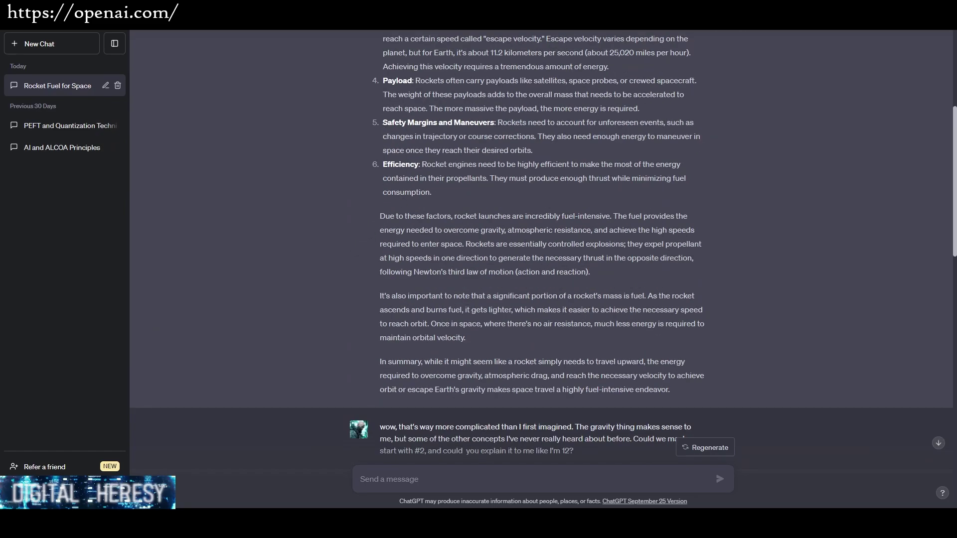
pyautogui.scroll(-15, 387, 283)
pyautogui.scroll(-2, 415, 295)
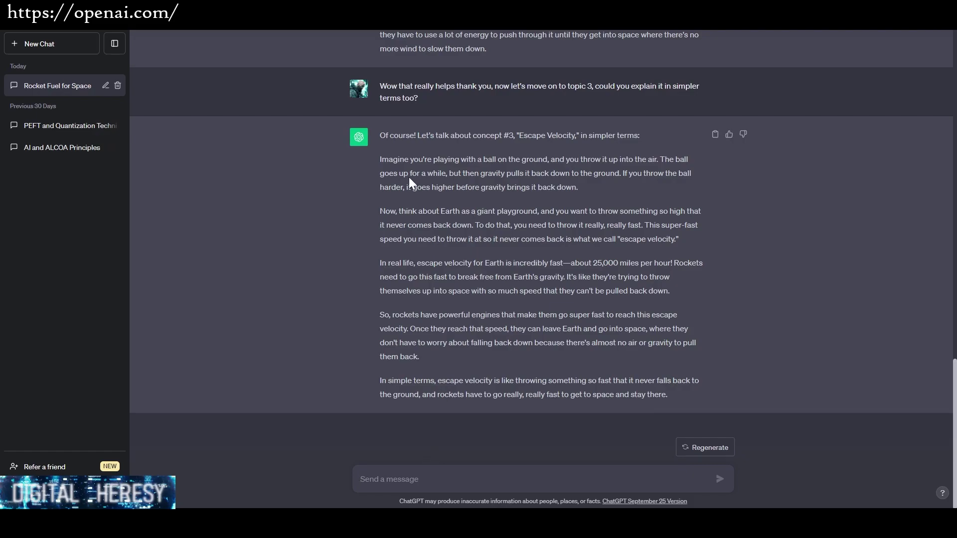
pyautogui.moveTo(380, 135); pyautogui.dragTo(553, 321)
pyautogui.click(553, 321)
pyautogui.scroll(2, 395, 188)
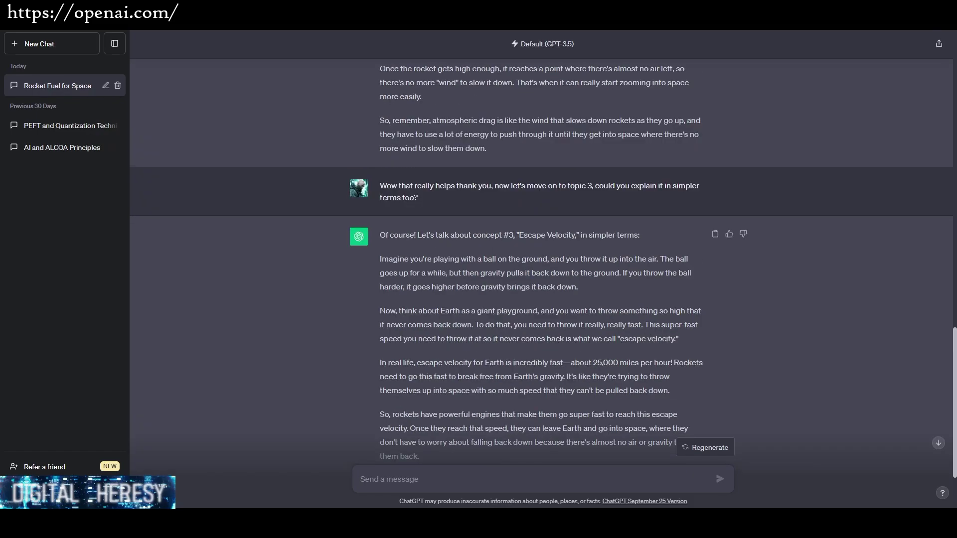
# Review the Gravity and Atmospheric Drag factors in the first reply and the follow-up prompt asking for an explanation for a 12-year-old.
pyautogui.scroll(10, 550, 303)
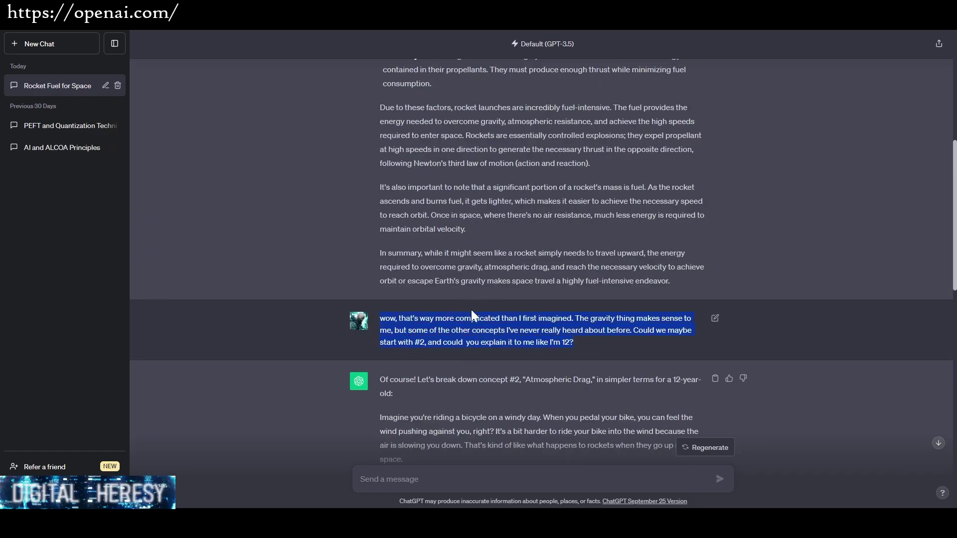
pyautogui.scroll(7, 468, 318)
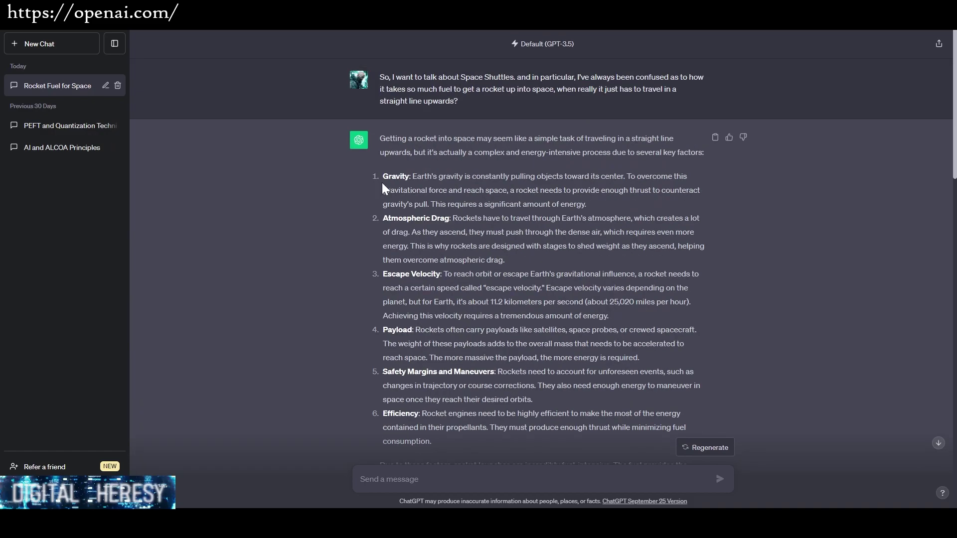
pyautogui.moveTo(384, 176); pyautogui.dragTo(589, 206)
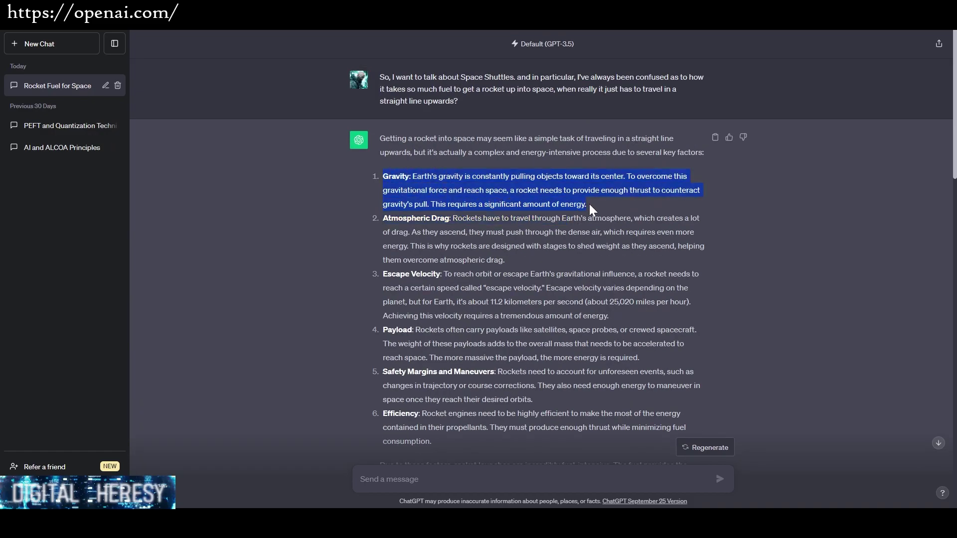
pyautogui.moveTo(383, 218); pyautogui.dragTo(505, 260)
pyautogui.click(507, 259)
pyautogui.scroll(-9, 507, 319)
pyautogui.moveTo(594, 190); pyautogui.dragTo(607, 190)
pyautogui.click(488, 250)
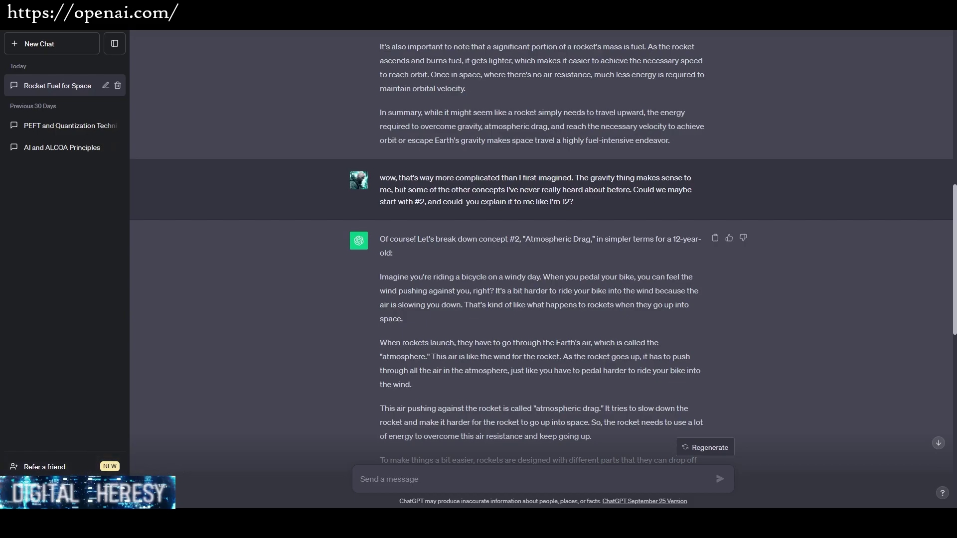
# Open the custom instructions and review the two questions about yourself and how ChatGPT should respond.
pyautogui.click(64, 491)
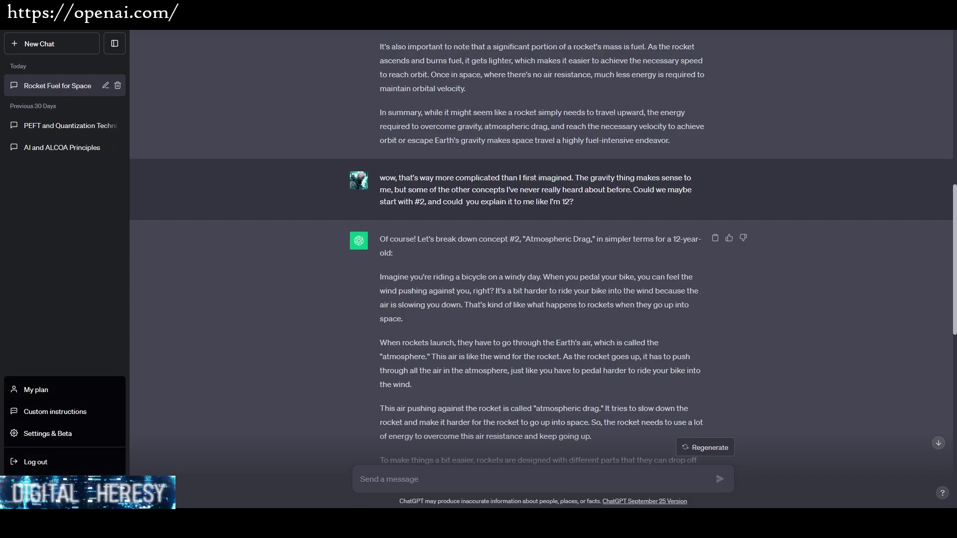
pyautogui.click(52, 413)
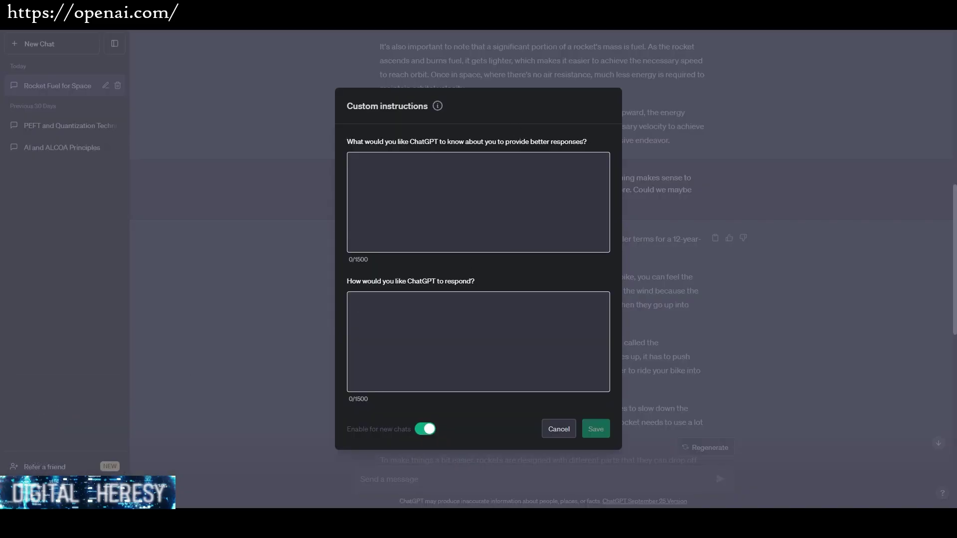
pyautogui.click(457, 326)
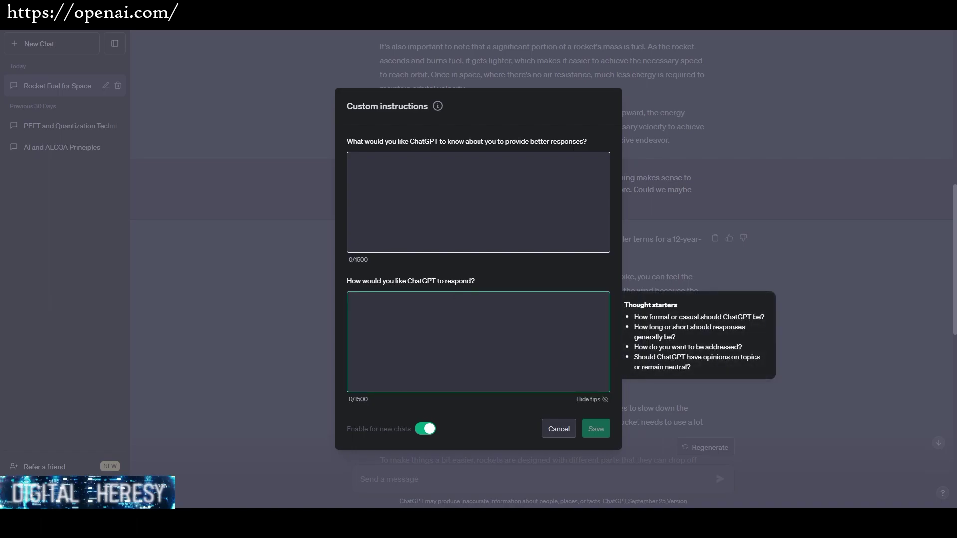
pyautogui.click(459, 214)
pyautogui.moveTo(355, 141); pyautogui.dragTo(586, 142)
pyautogui.click(583, 142)
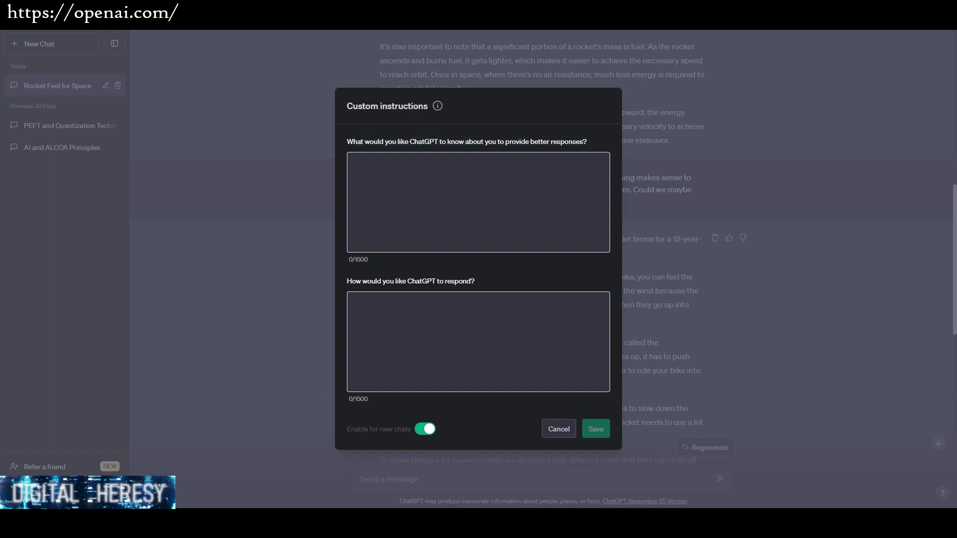
pyautogui.moveTo(414, 141); pyautogui.dragTo(586, 142)
pyautogui.click(584, 141)
# Draft an about-you instruction describing a teacher of HS students who wants better lesson plans and other activities, and clear it again.
pyautogui.click(408, 239)
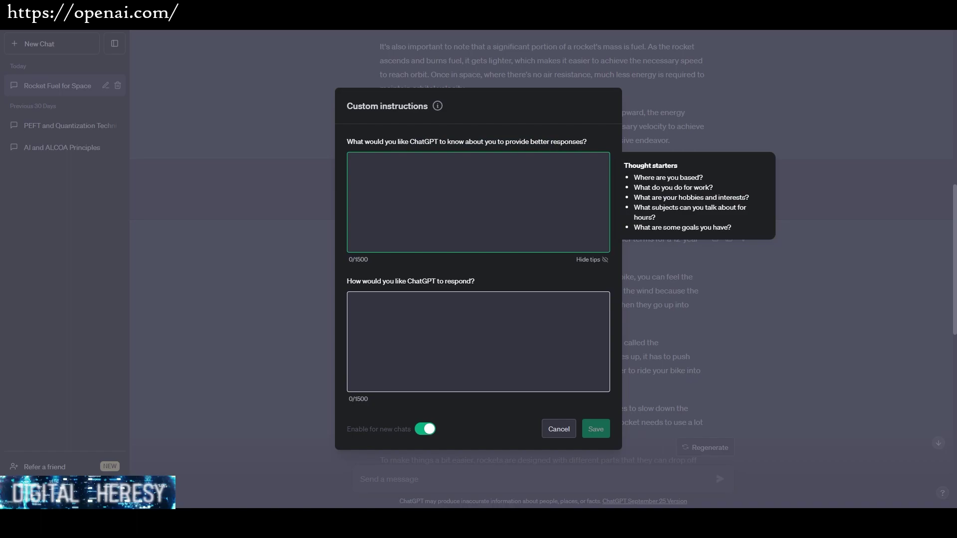
pyautogui.write('I am a te')
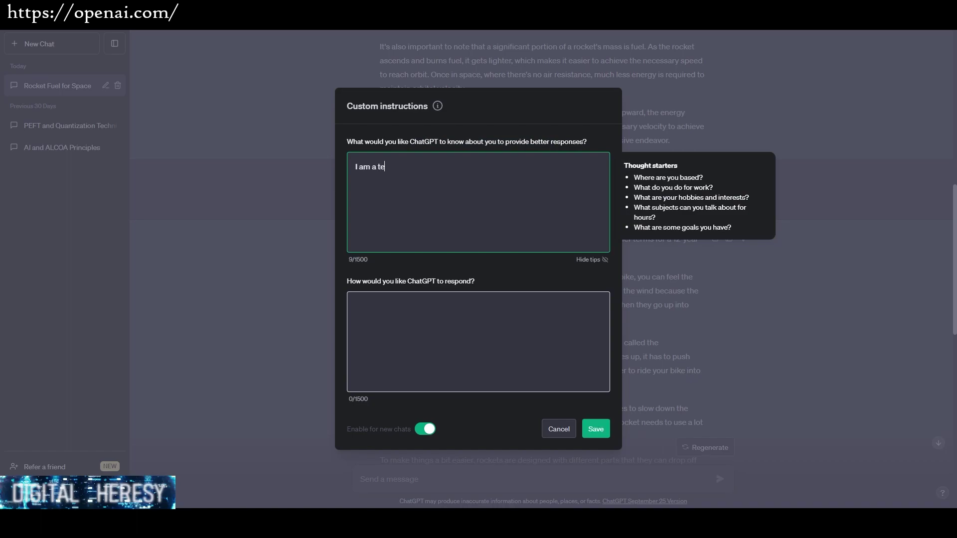
pyautogui.write('acher who teaches hs studends, a')
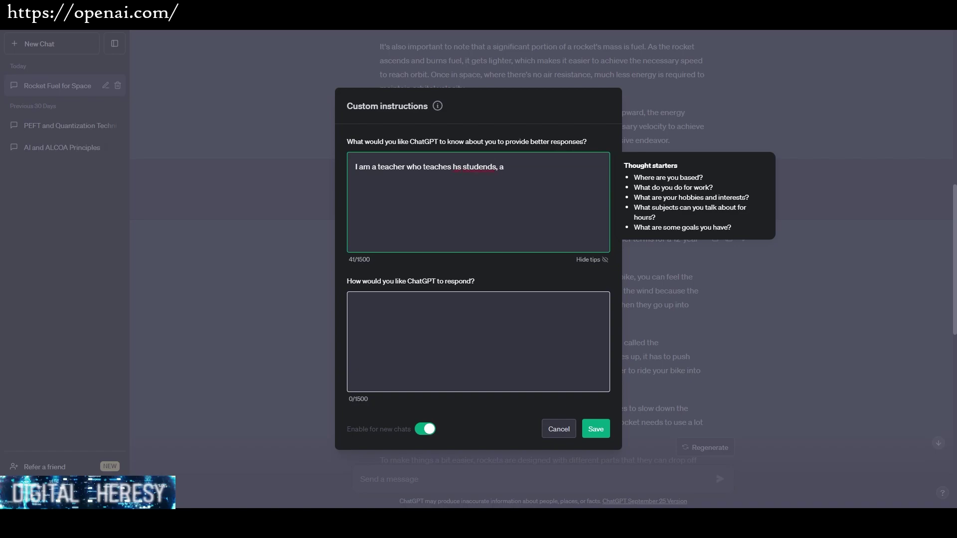
pyautogui.write('nd so my interests for GP')
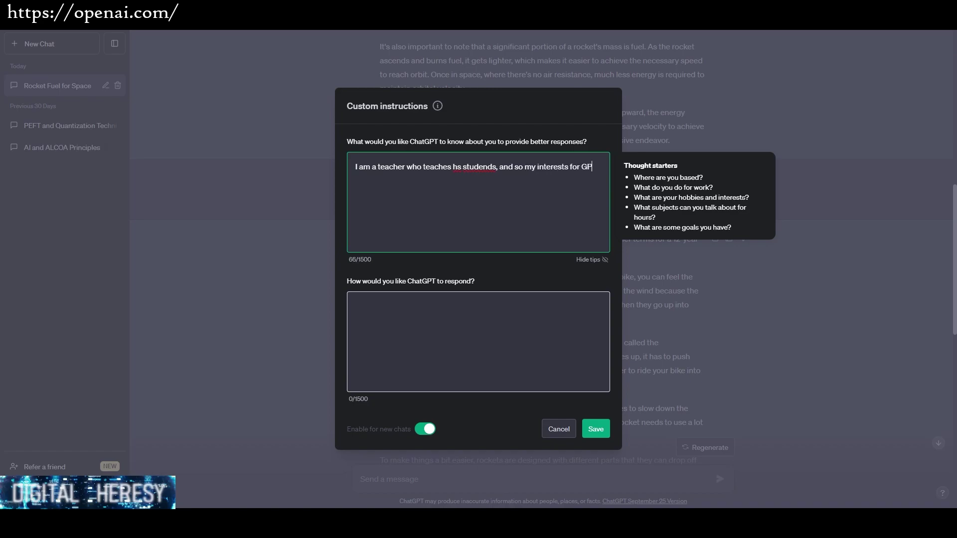
pyautogui.write('T are to help improve my a')
pyautogui.press('BackSpace')
pyautogui.write('lesson plans and ac')
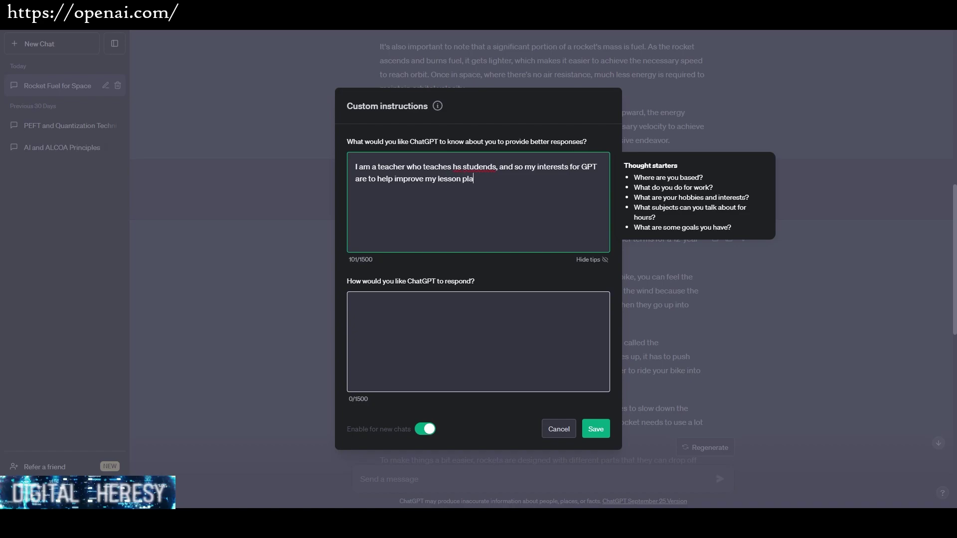
pyautogui.press('BackSpace')
pyautogui.press('BackSpace')
pyautogui.write('other activities for my studens')
pyautogui.press('BackSpace')
pyautogui.write('ts.')
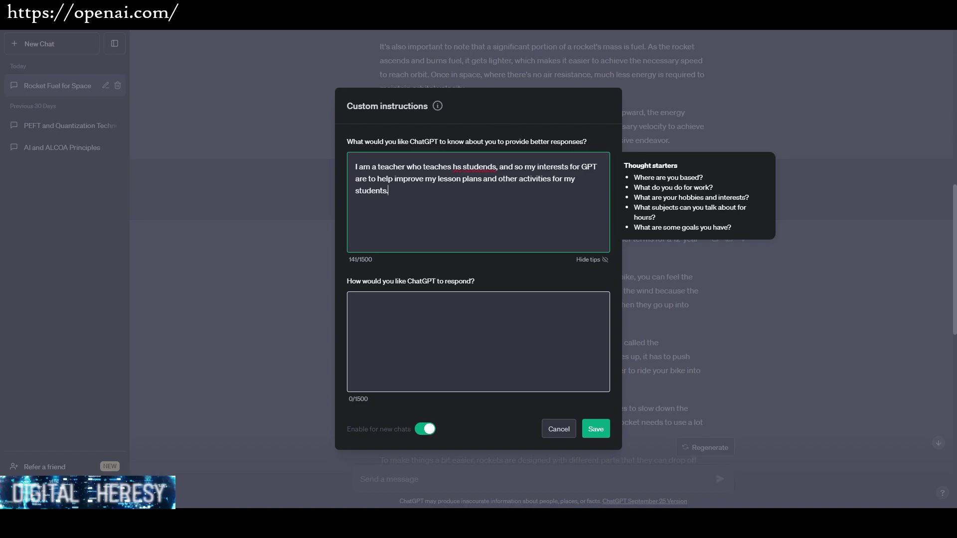
pyautogui.press('BackSpace')
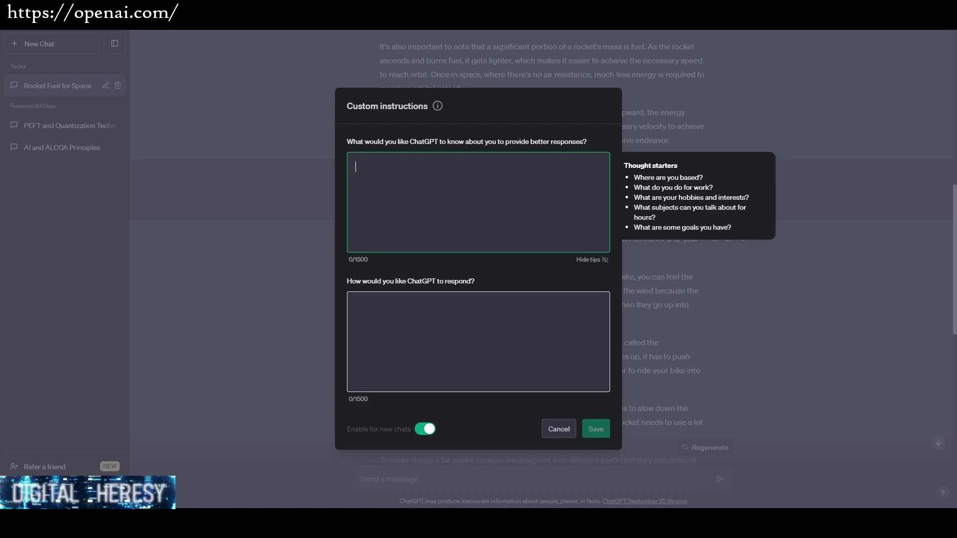
# Write the response instruction "I have a hard time with scientific topics, but I'm really curious to learn, so please explain complex topics to me like I'm 12.".
pyautogui.click(356, 305)
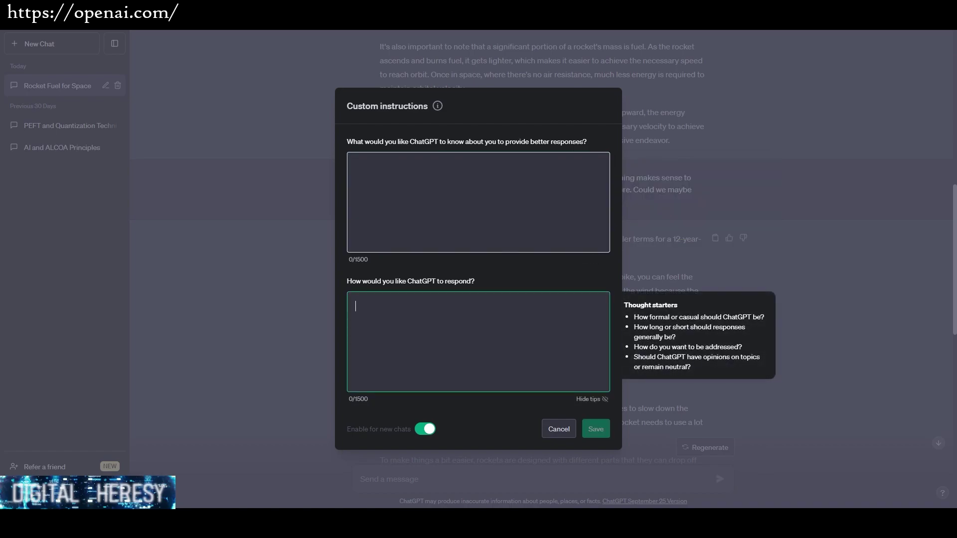
pyautogui.write('I ')
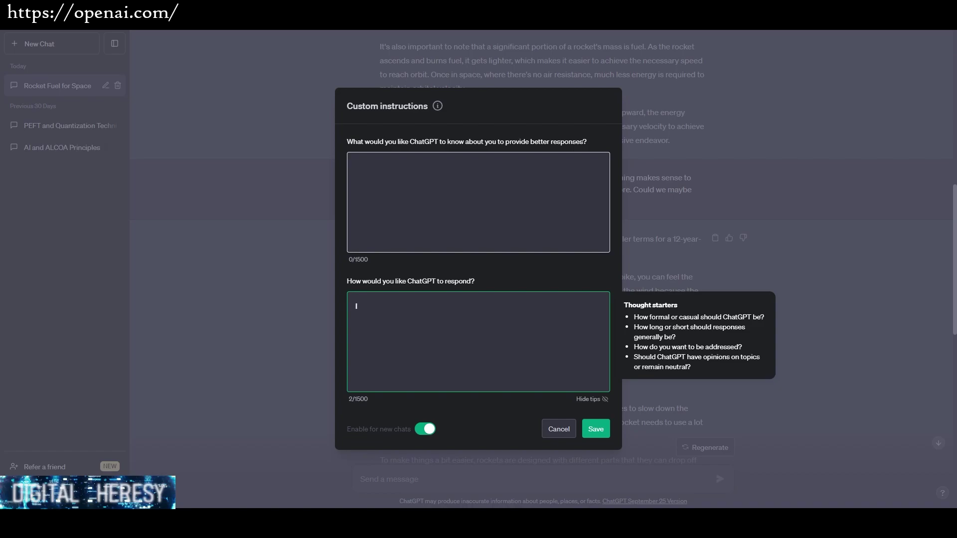
pyautogui.write('have a hard time with scientific top')
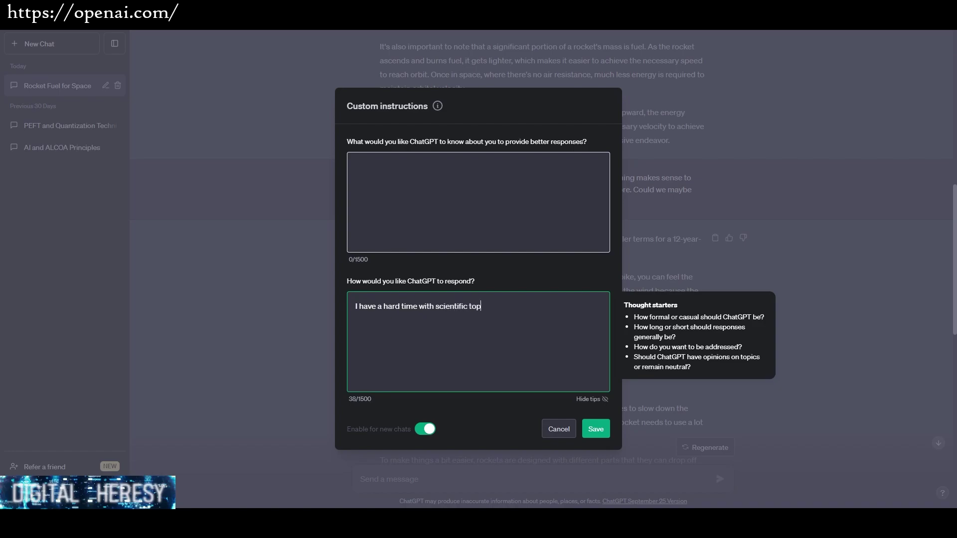
pyautogui.write("ics, but I'm really uurious to lear")
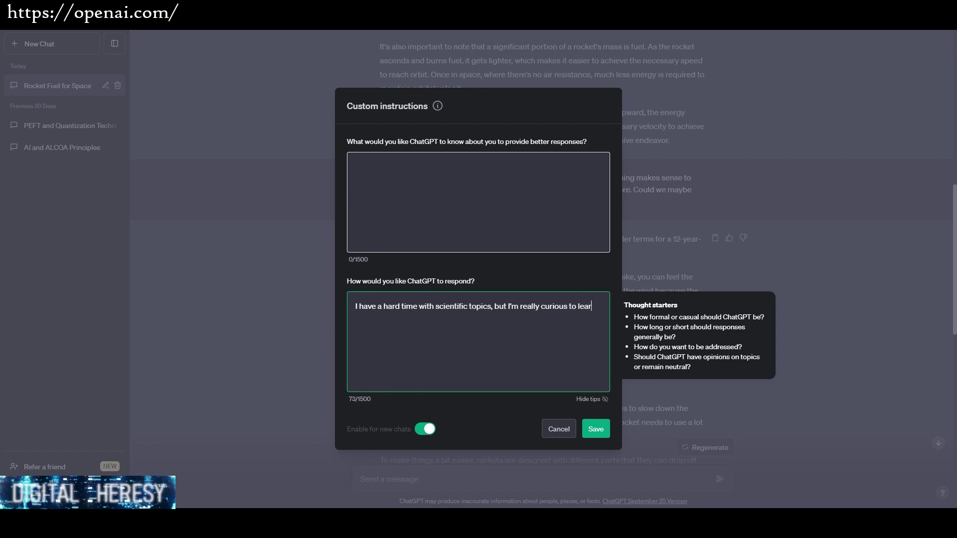
pyautogui.write('n, so please explain complex ')
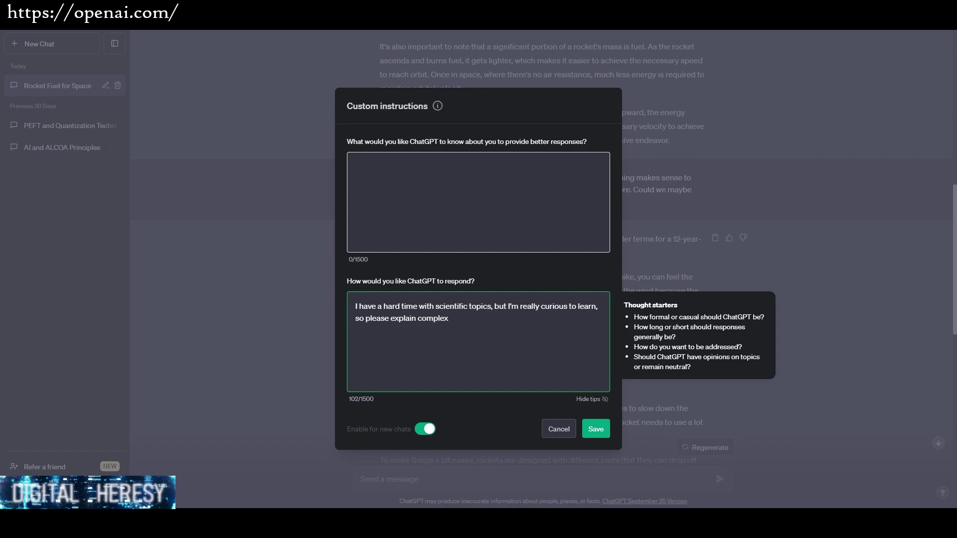
pyautogui.write("topics to me like I'm 12.")
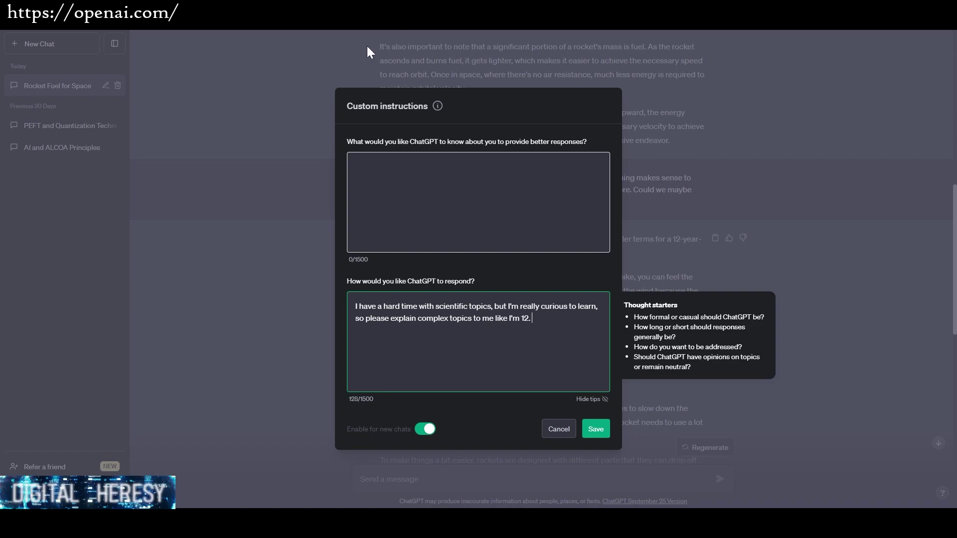
pyautogui.click(354, 164)
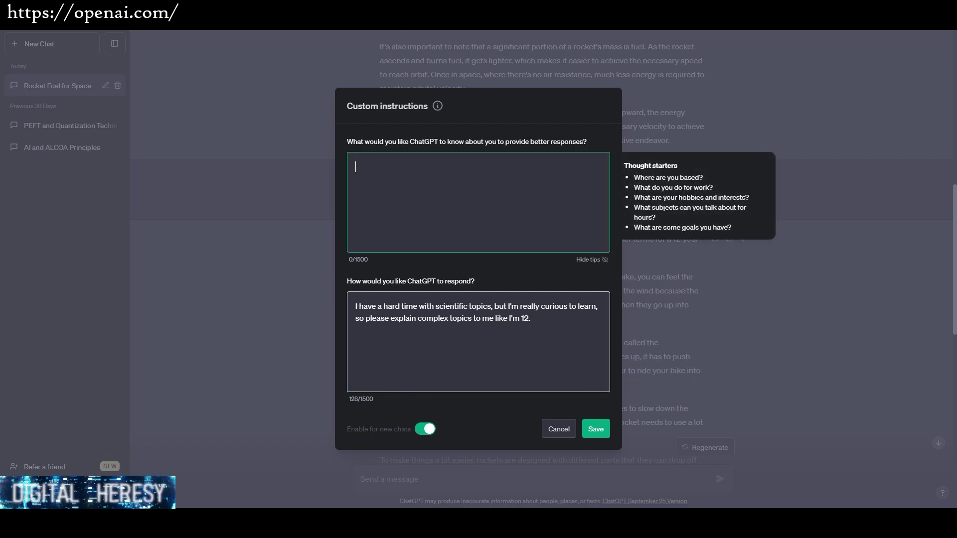
pyautogui.click(528, 299)
pyautogui.click(354, 164)
pyautogui.write("I'm 12")
pyautogui.press('BackSpace')
pyautogui.moveTo(534, 319); pyautogui.dragTo(482, 319)
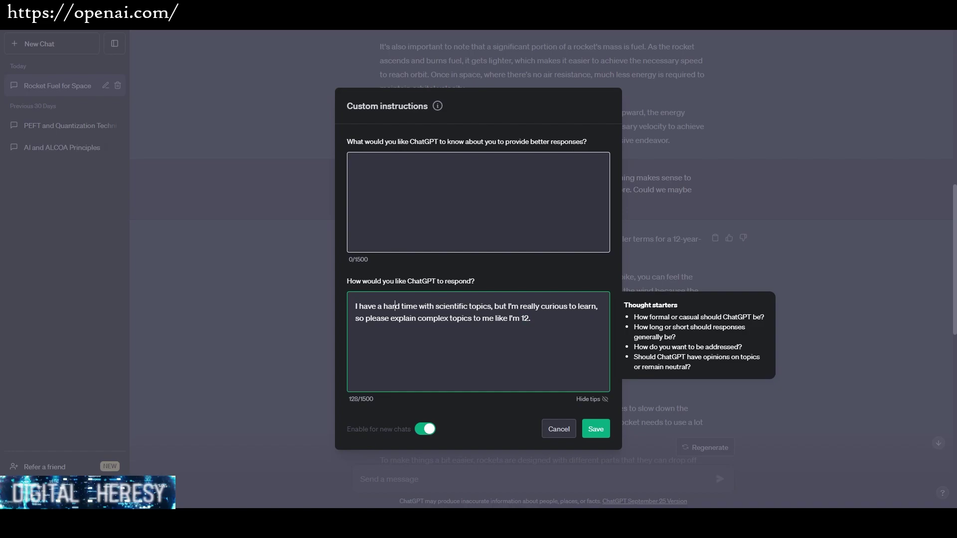
# Append "You can also speak to me informally, and you can call me Digital Heretic." to the response instruction and save the custom instructions.
pyautogui.press('Return')
pyautogui.press('BackSpace')
pyautogui.write('You can also')
pyautogui.write(' speak to me ')
pyautogui.write('informally')
pyautogui.write(', and you ca')
pyautogui.write('n ')
pyautogui.write('ca')
pyautogui.write('ll me ')
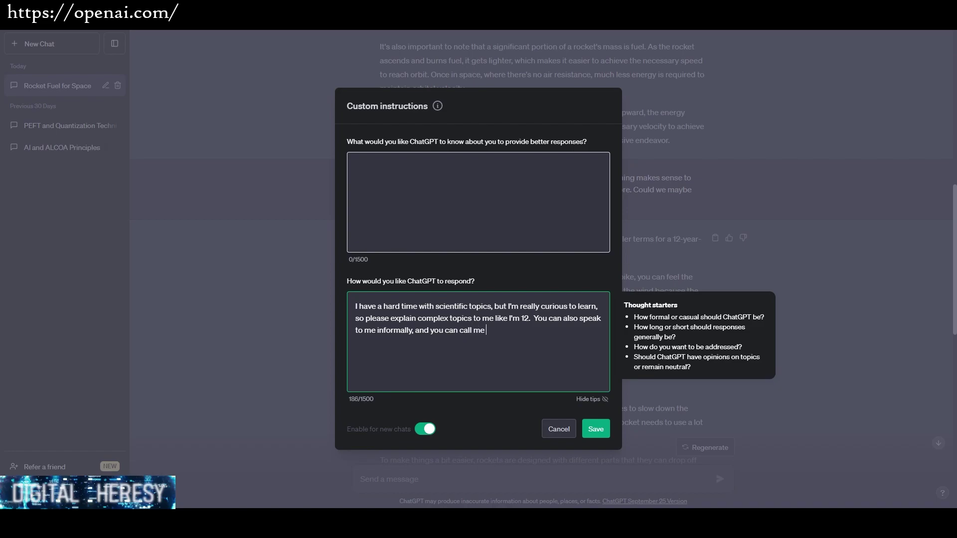
pyautogui.write('Digitial Heretic. Digital')
pyautogui.click(600, 432)
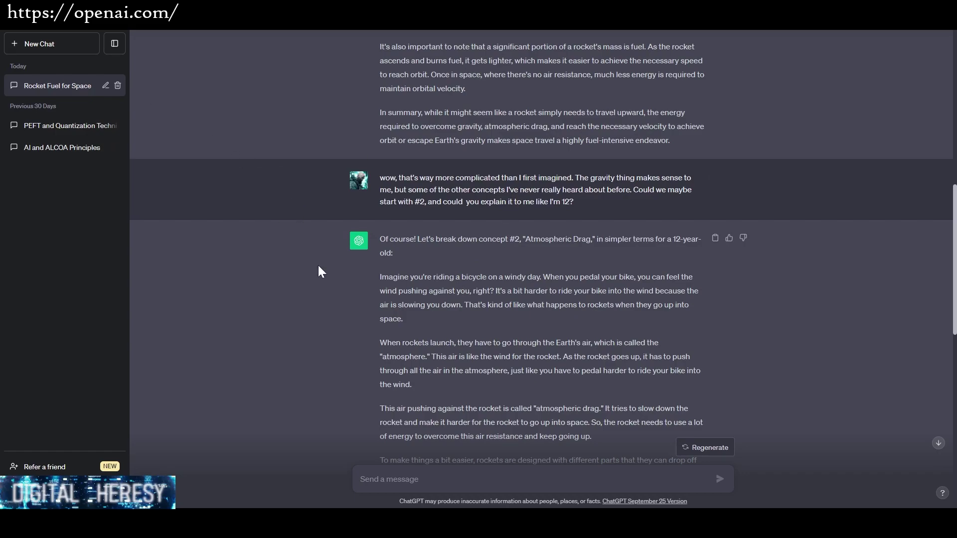
# Delete the "Rocket Fuel for Space" conversation from the chat history.
pyautogui.scroll(10, 315, 269)
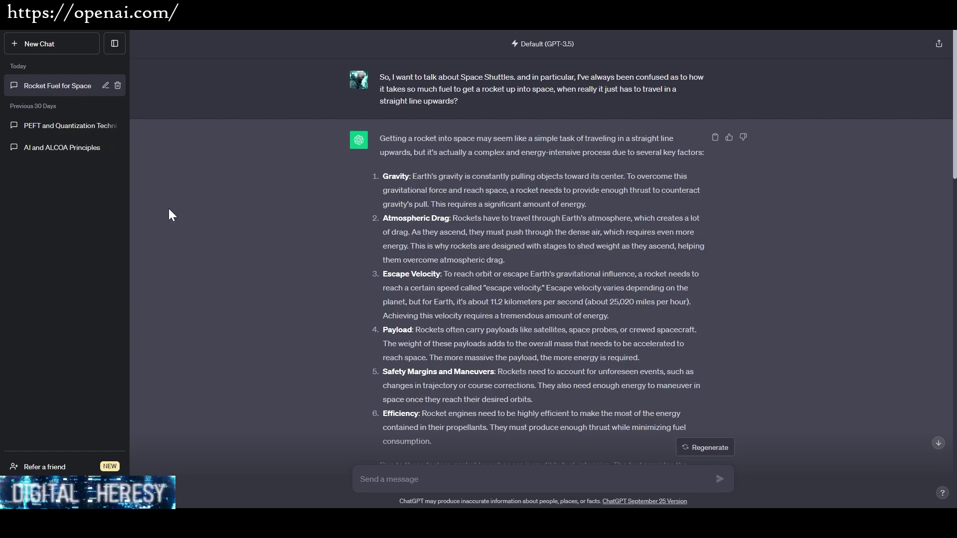
pyautogui.click(118, 85)
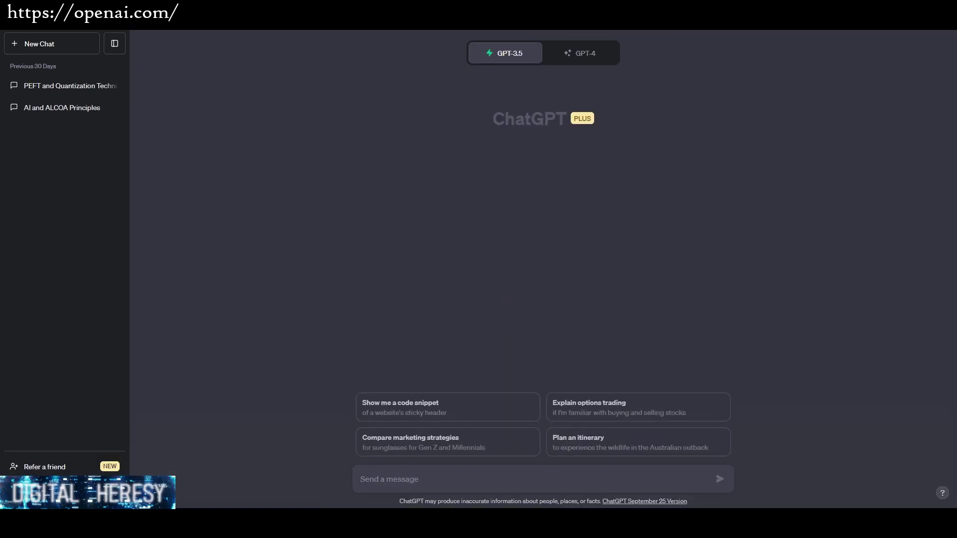
# Check the saved custom instructions and their setting for new chats, and close them without changes.
pyautogui.click(65, 489)
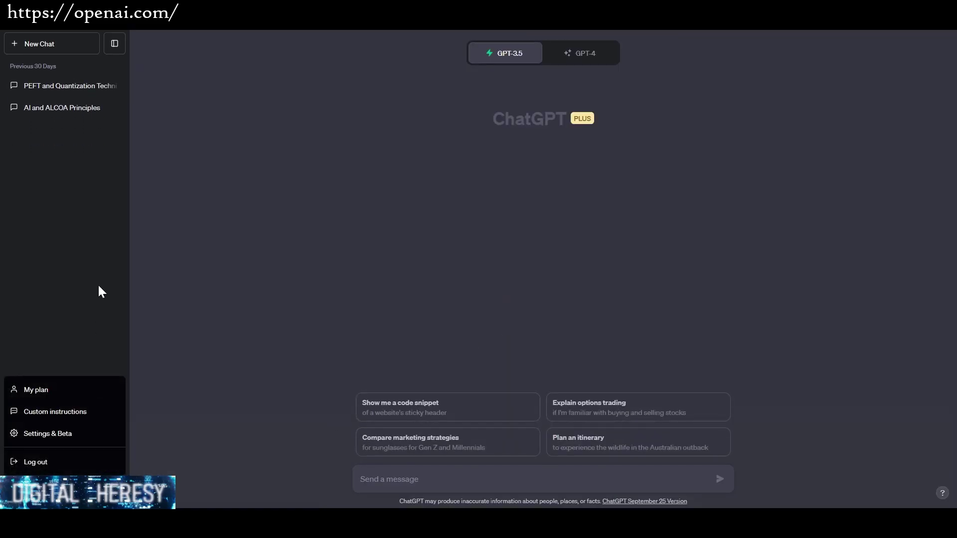
pyautogui.click(75, 411)
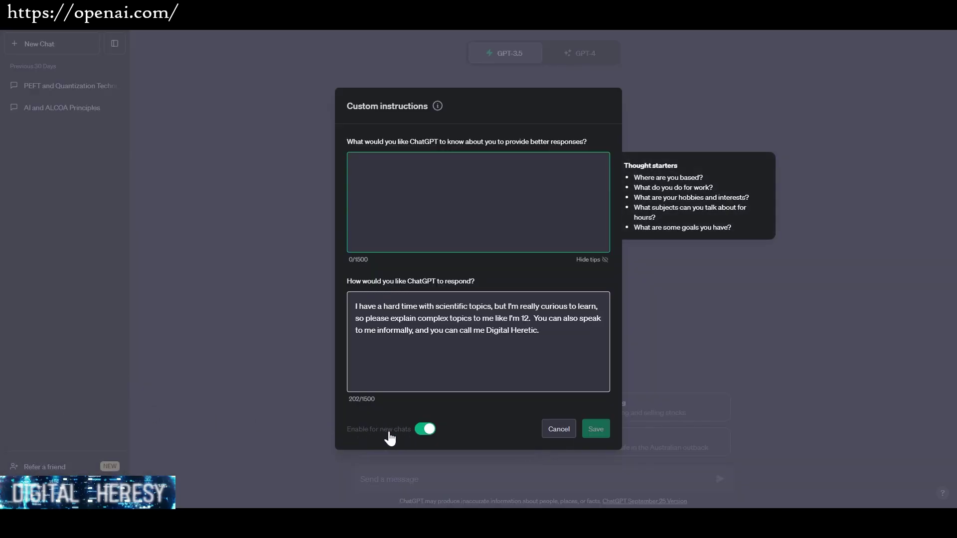
pyautogui.click(557, 427)
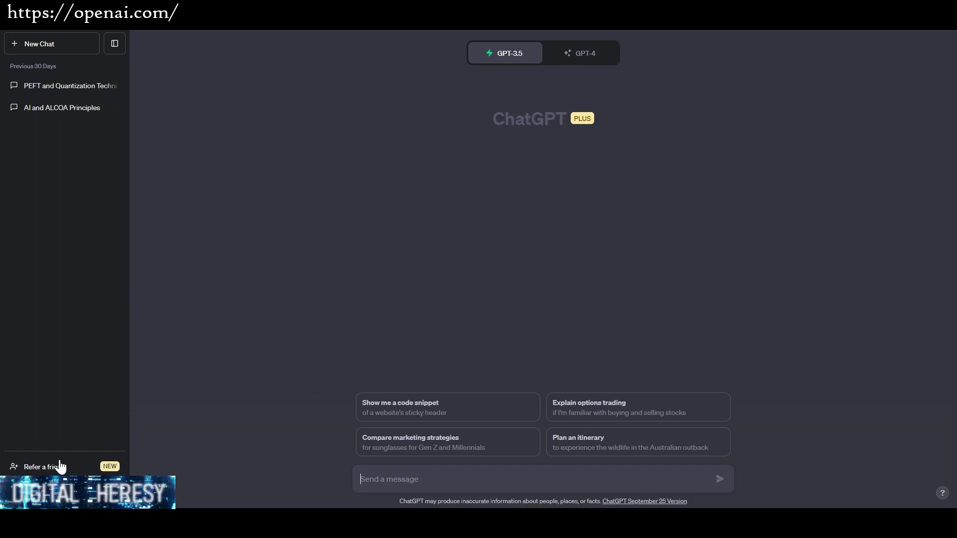
# Ask about Space Shuttles and why a rocket needs so much fuel to reach space when it "just has to travel in a straight line upwards".
pyautogui.write("So, I want to talk about Space Shuttles. and in particular, I've always been confused as to how it takes so much fuel to get a rocket up into space, when really it just has to travel in a straight line upwards?")
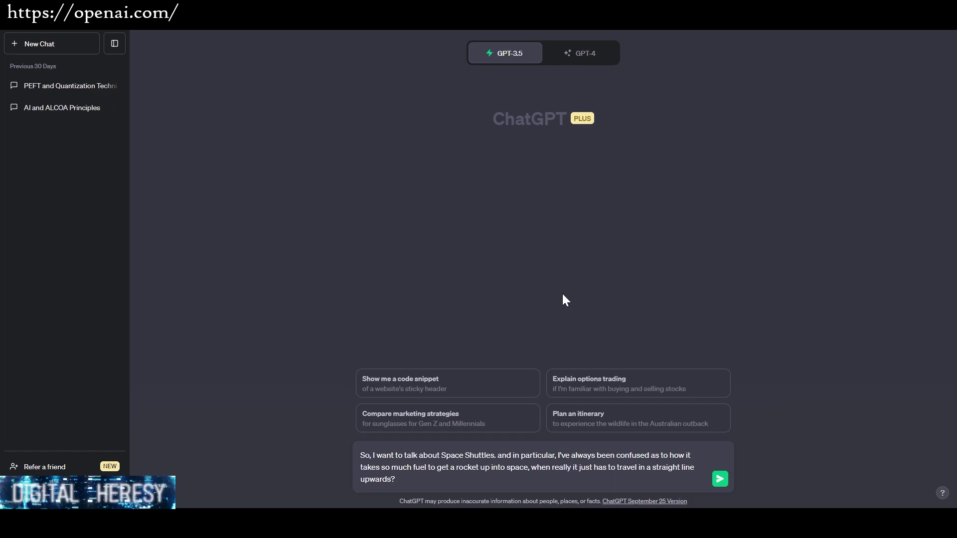
pyautogui.press('Return')
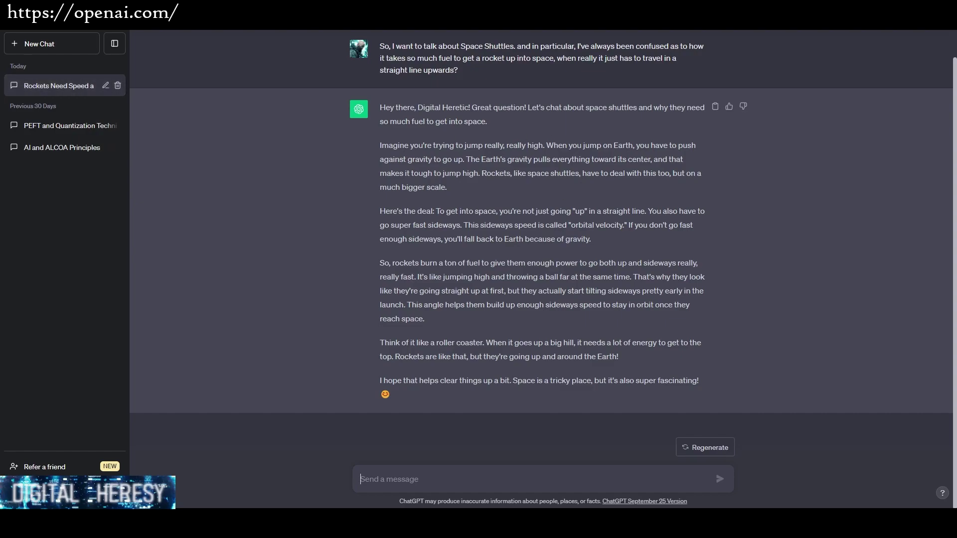
pyautogui.moveTo(418, 108); pyautogui.dragTo(468, 108)
pyautogui.click(492, 198)
pyautogui.click(490, 249)
pyautogui.scroll(2, 495, 248)
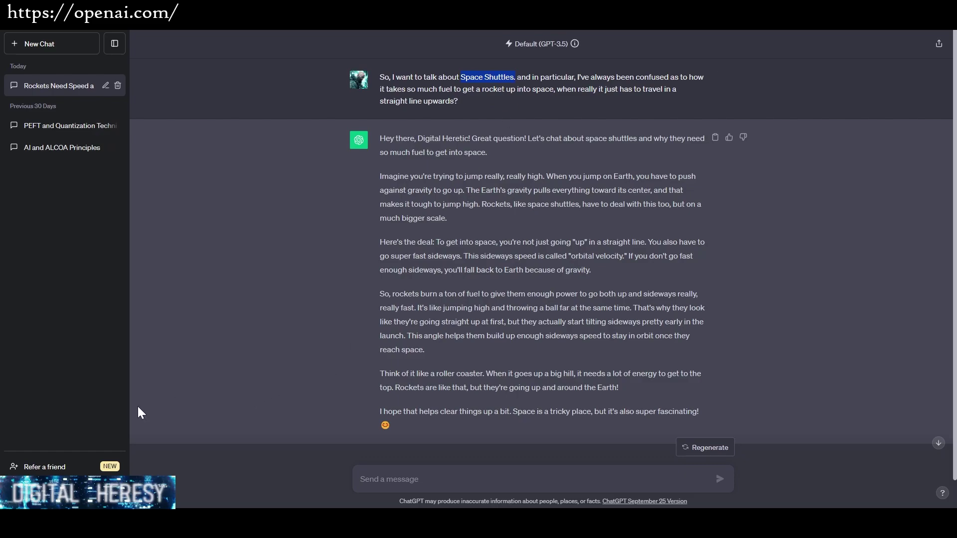
# Review the saved response instruction about scientific topics in the custom instructions and close them without changes.
pyautogui.click(55, 488)
pyautogui.click(55, 412)
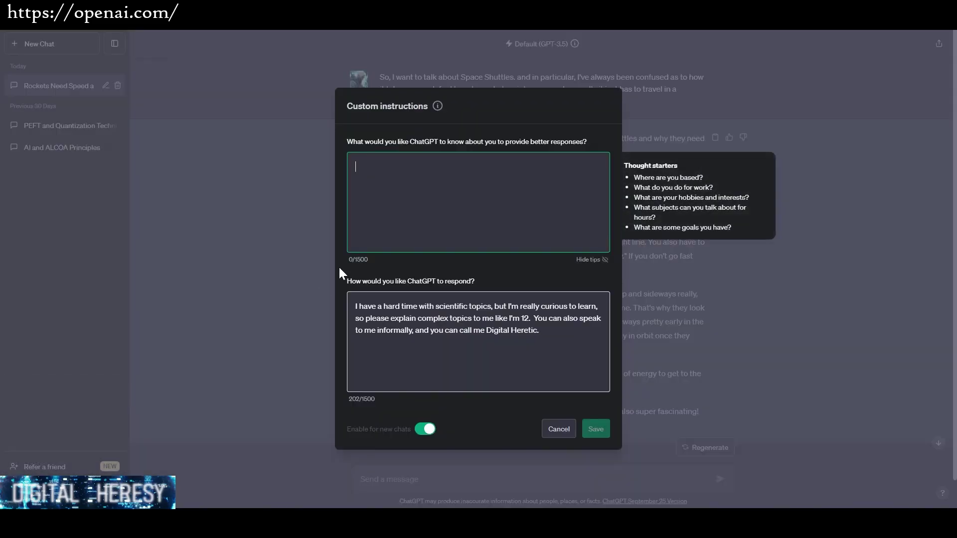
pyautogui.click(478, 359)
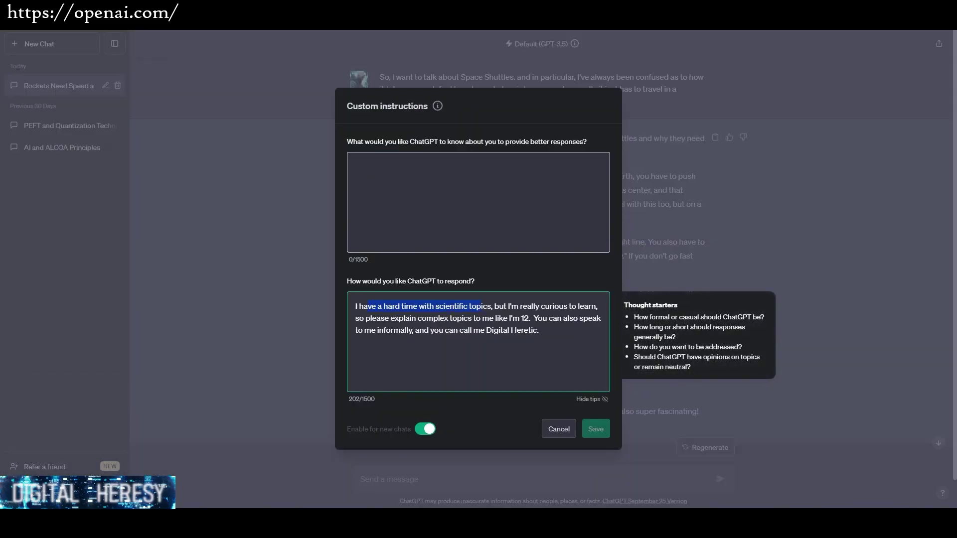
pyautogui.click(632, 145)
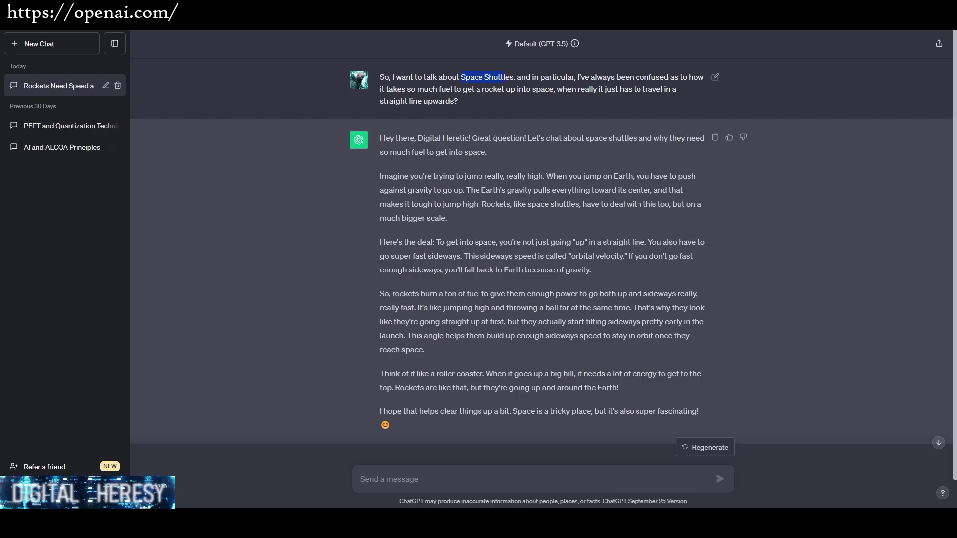
# Examine the reply's jumping analogy for gravity against the wording of the Space Shuttles question.
pyautogui.moveTo(489, 89); pyautogui.dragTo(492, 90)
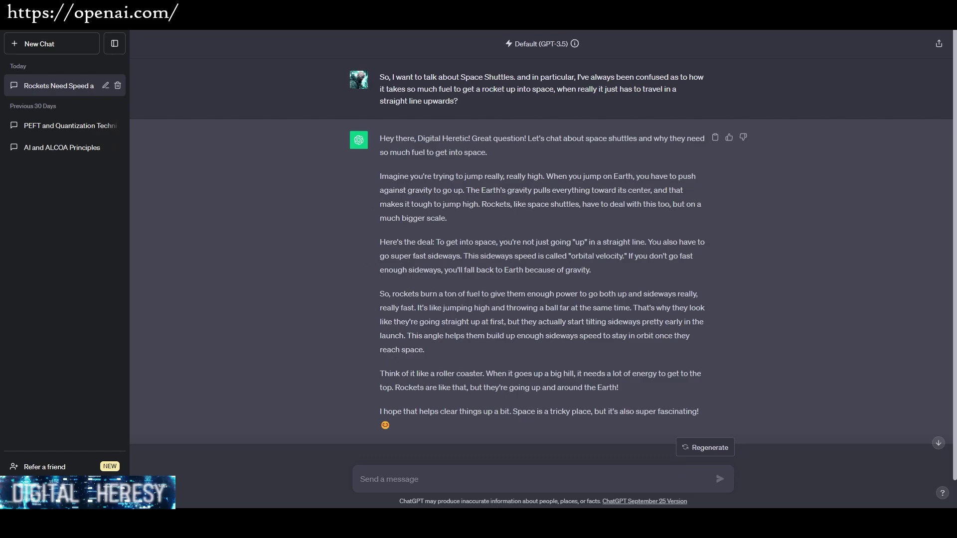
pyautogui.moveTo(377, 177); pyautogui.dragTo(455, 218)
pyautogui.click(506, 278)
pyautogui.moveTo(379, 174); pyautogui.dragTo(447, 219)
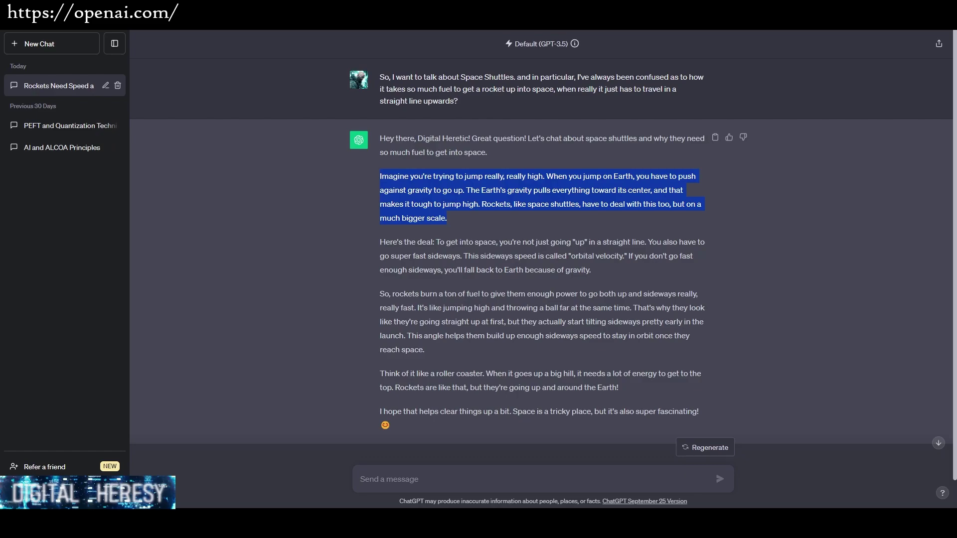
pyautogui.click(473, 287)
pyautogui.moveTo(468, 234); pyautogui.dragTo(390, 174)
pyautogui.moveTo(461, 231); pyautogui.dragTo(379, 175)
pyautogui.click(388, 185)
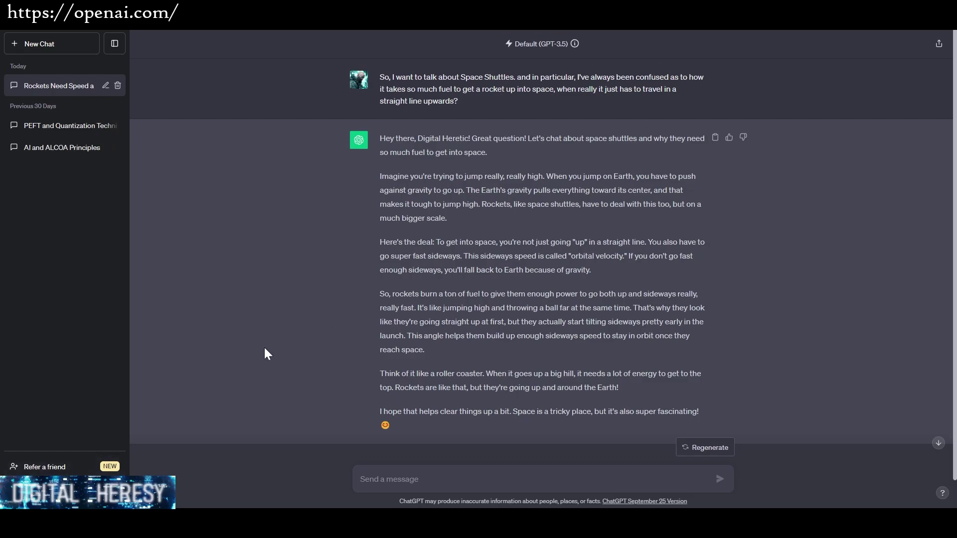
# Reopen the custom instructions to check the "like I'm 12" wording and the form of address, and close them without changes.
pyautogui.click(47, 467)
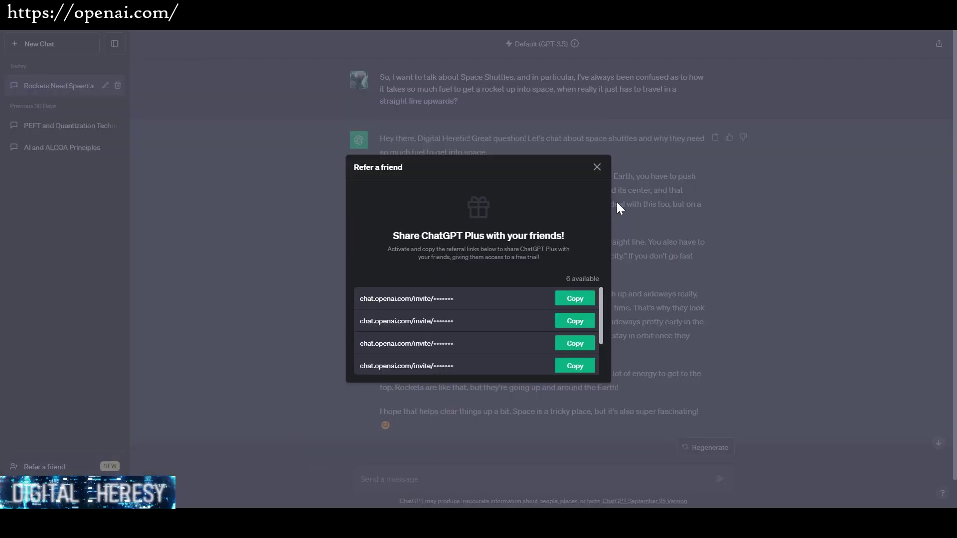
pyautogui.click(594, 169)
pyautogui.click(44, 491)
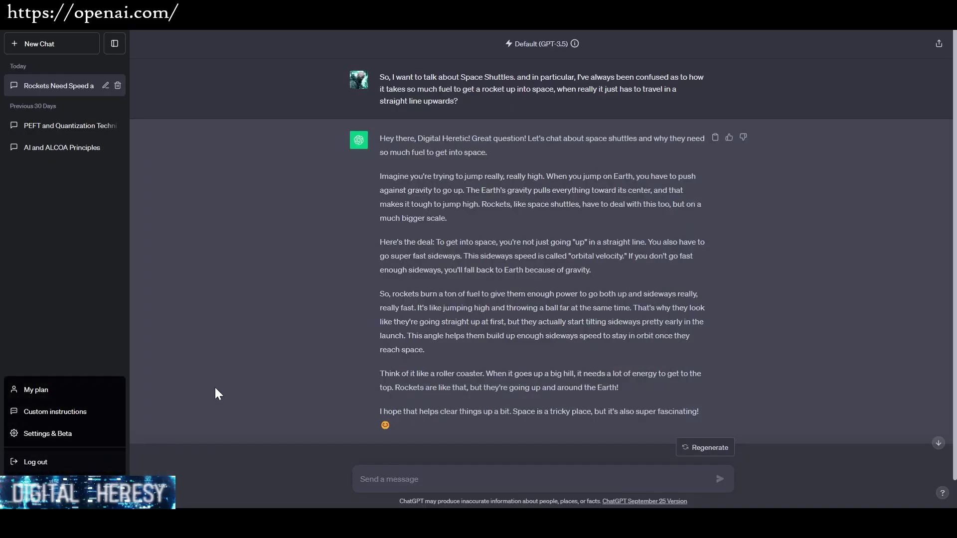
pyautogui.click(69, 414)
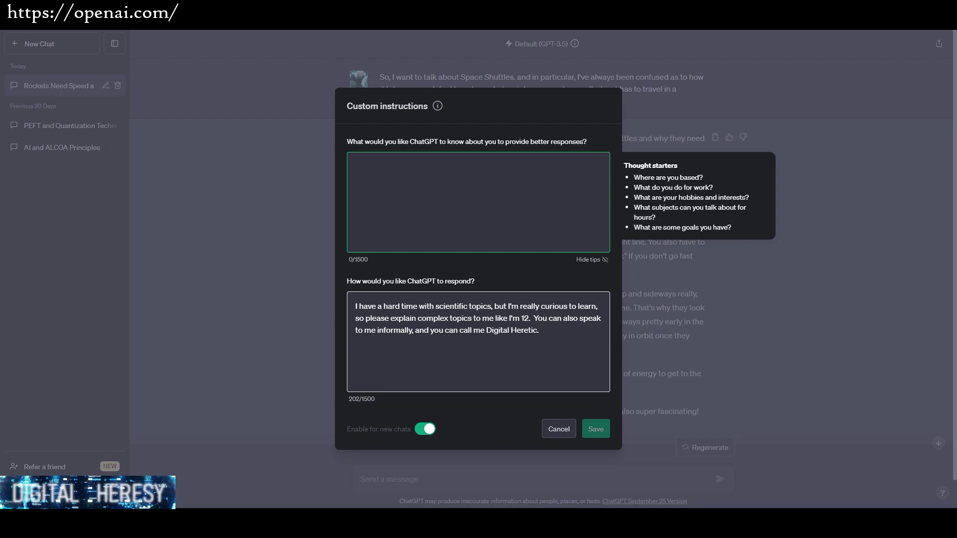
pyautogui.moveTo(541, 331); pyautogui.dragTo(472, 319)
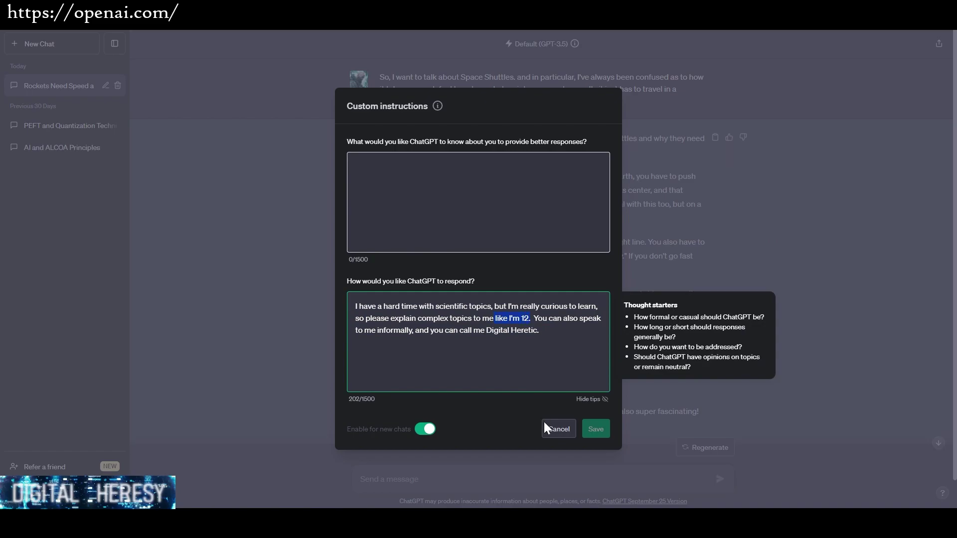
pyautogui.click(556, 435)
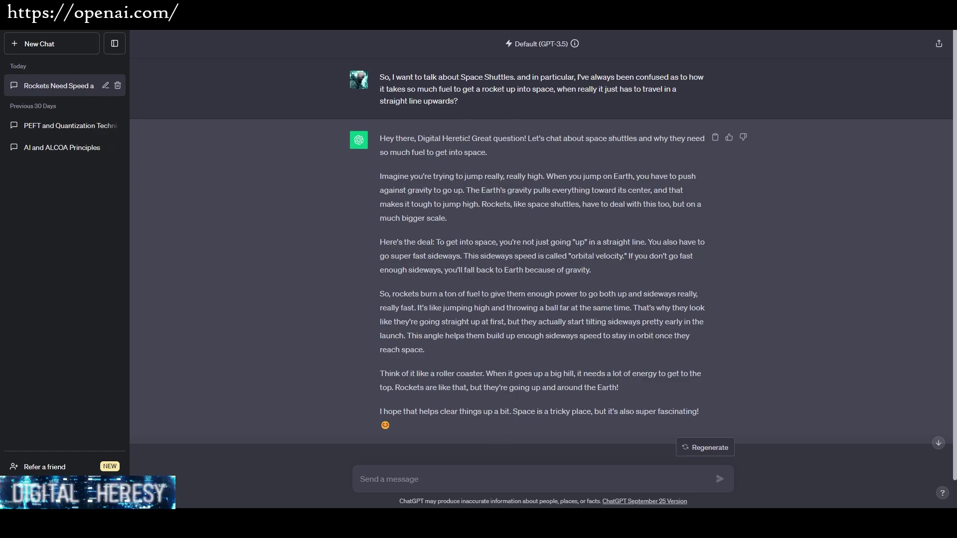
# Read through the Space Shuttles question and its reply to judge the tone and simplicity of the explanation.
pyautogui.moveTo(381, 138); pyautogui.dragTo(447, 219)
pyautogui.click(469, 224)
pyautogui.moveTo(380, 77); pyautogui.dragTo(525, 387)
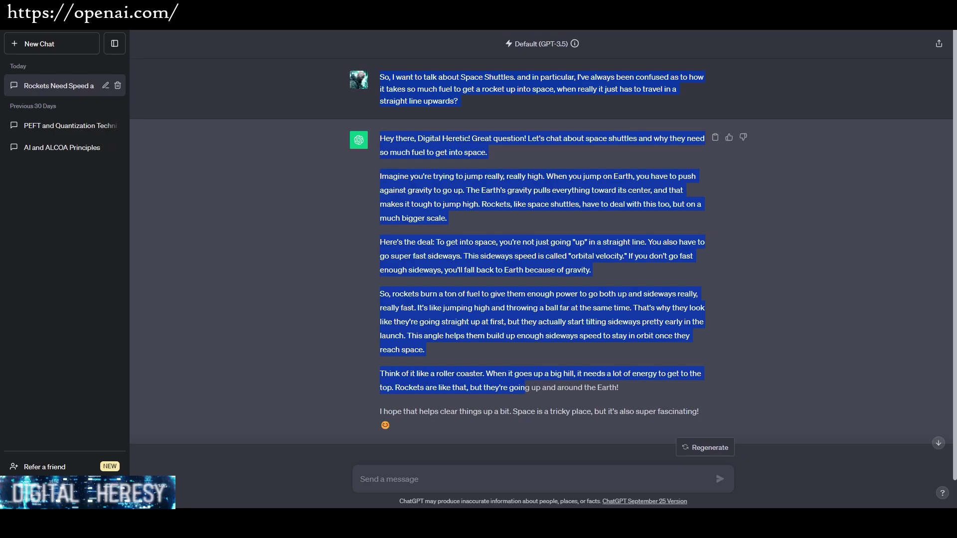
pyautogui.click(441, 289)
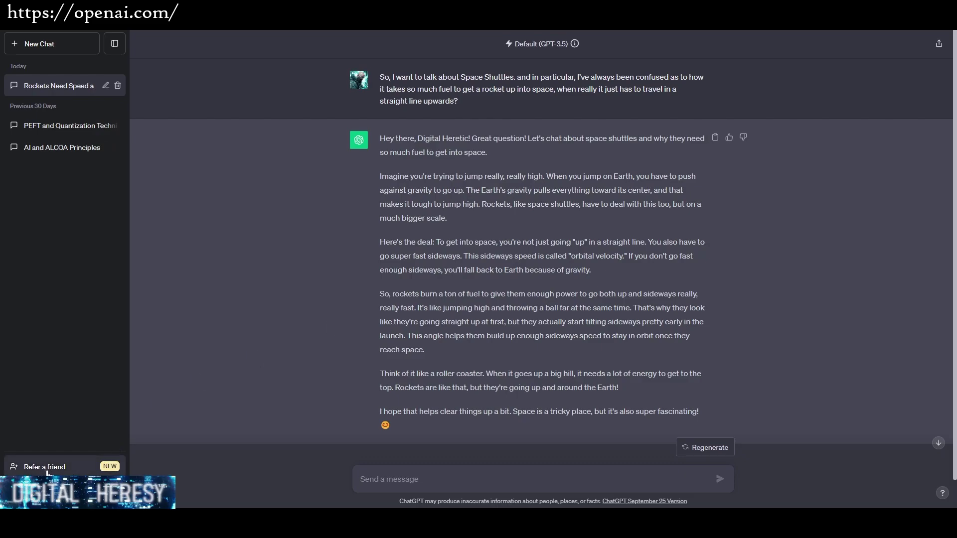
# Copy the entire response instruction from the custom instructions and close them without changes.
pyautogui.click(61, 470)
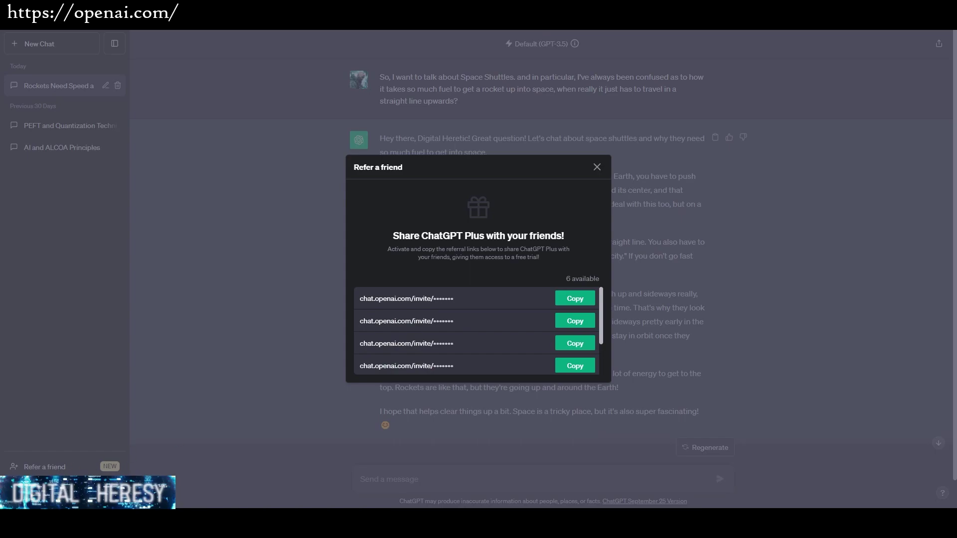
pyautogui.click(596, 168)
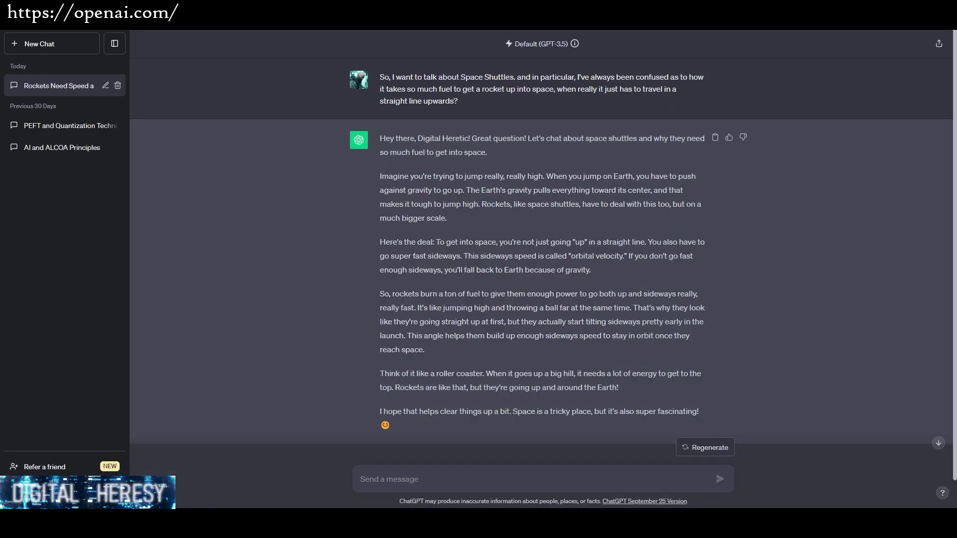
pyautogui.click(55, 491)
pyautogui.click(94, 407)
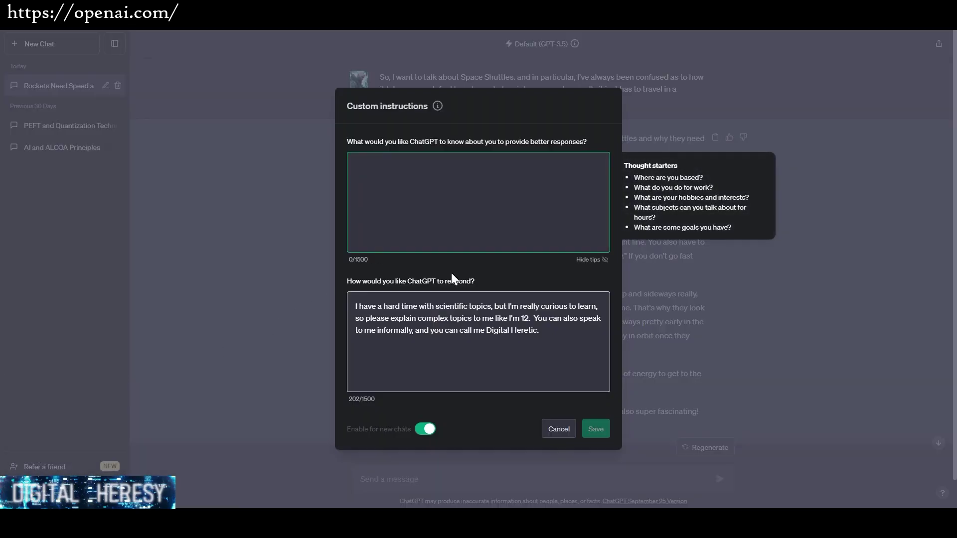
pyautogui.moveTo(382, 318); pyautogui.dragTo(539, 330)
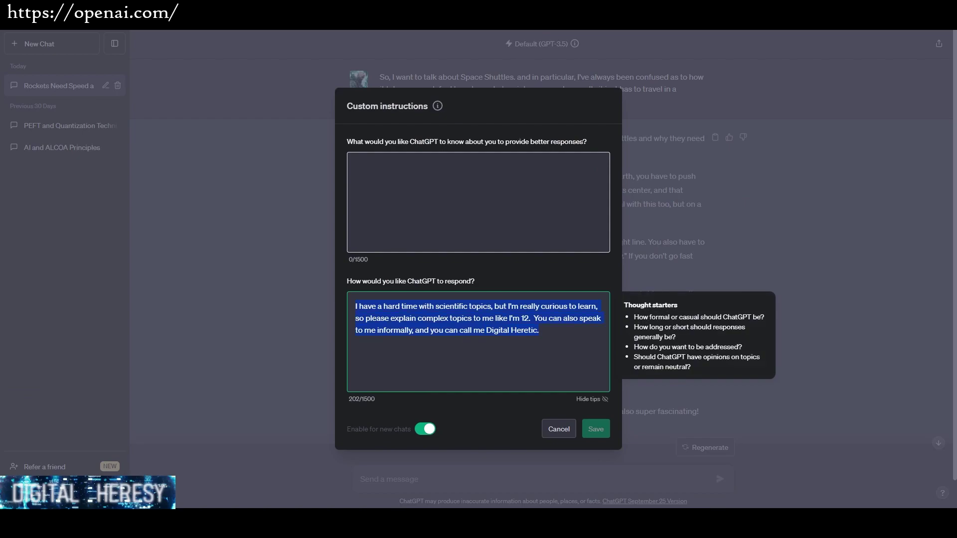
pyautogui.hotkey('ctrl', 'a')
pyautogui.rightClick(432, 331)
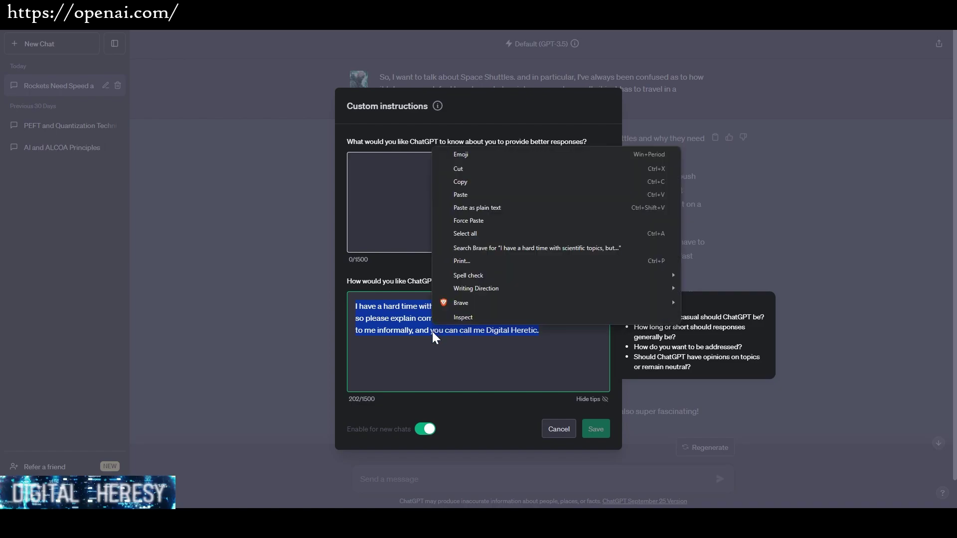
pyautogui.click(497, 182)
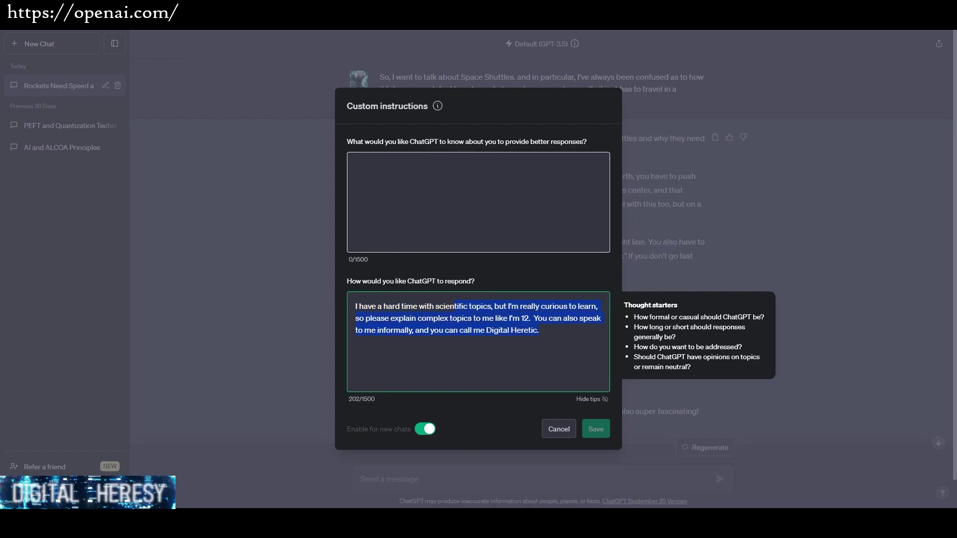
pyautogui.click(559, 429)
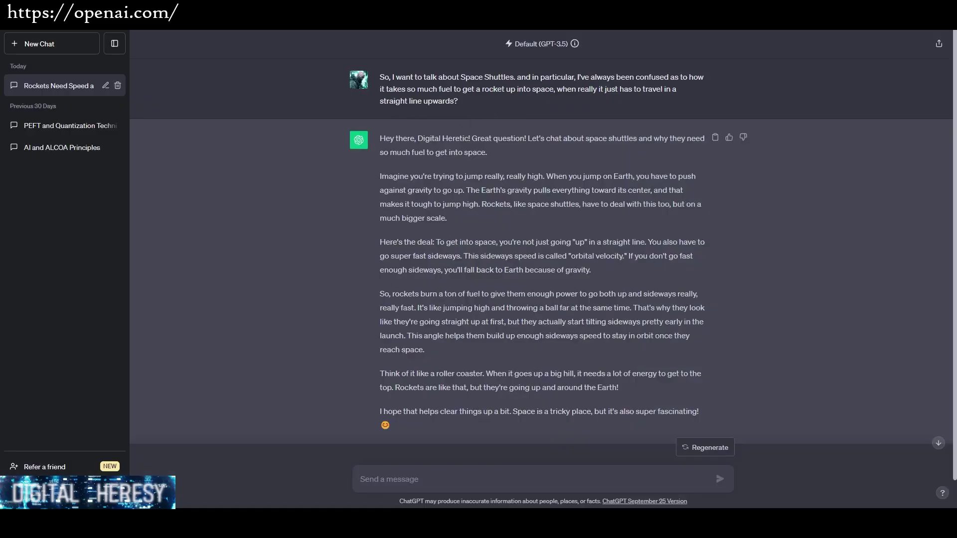
pyautogui.moveTo(411, 89); pyautogui.dragTo(397, 191)
pyautogui.click(508, 250)
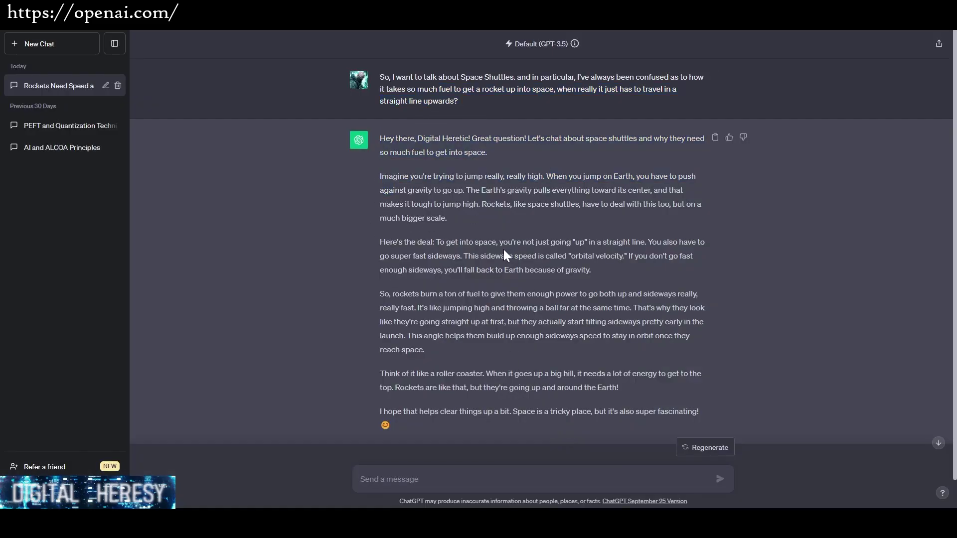